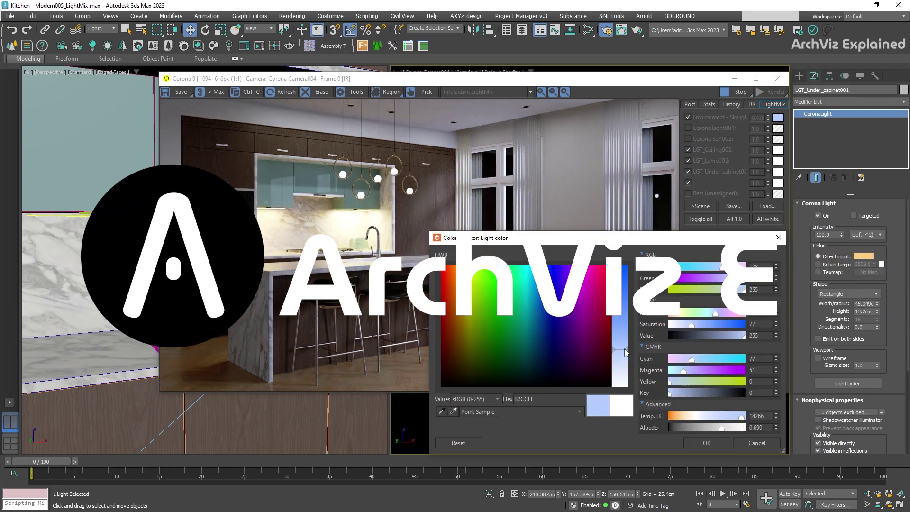
Tint the Environment skylight layer blue in the LightMix
{"action": "left_click_drag", "start_coordinate": [725, 335], "coordinate": [730, 338]}
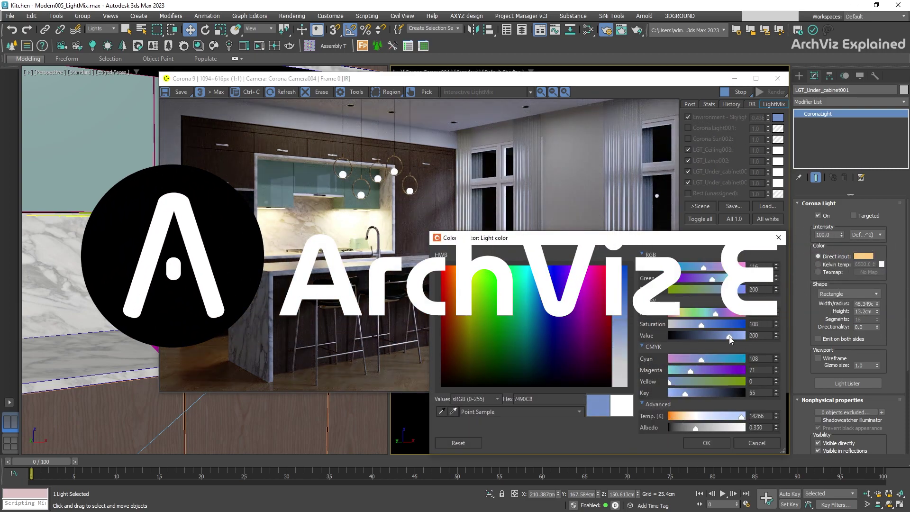
{"action": "left_click", "coordinate": [706, 443]}
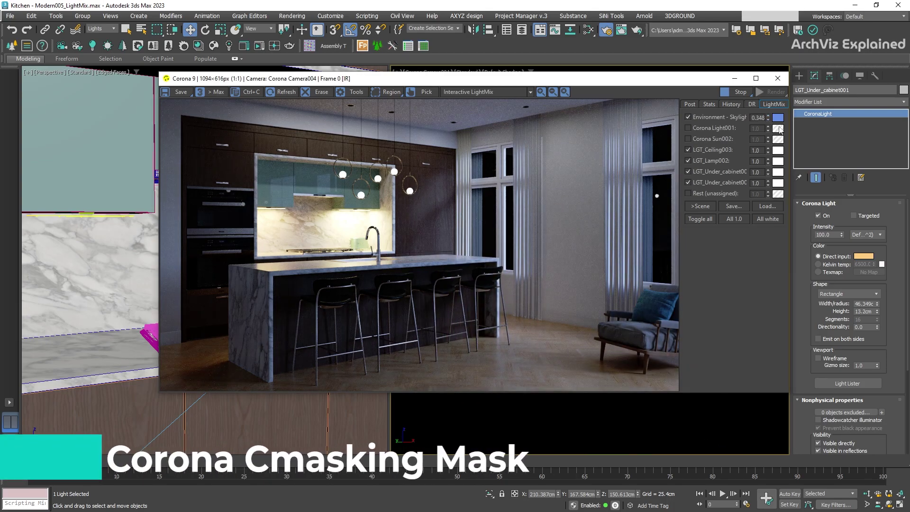
Set LightMix intensities to 4.423 for LGT_Ceiling003, 2.490 for LGT_Lamp002, and 0.152 and 0.328 for the two under-cabinet lights
{"action": "left_click_drag", "start_coordinate": [767, 172], "coordinate": [769, 197]}
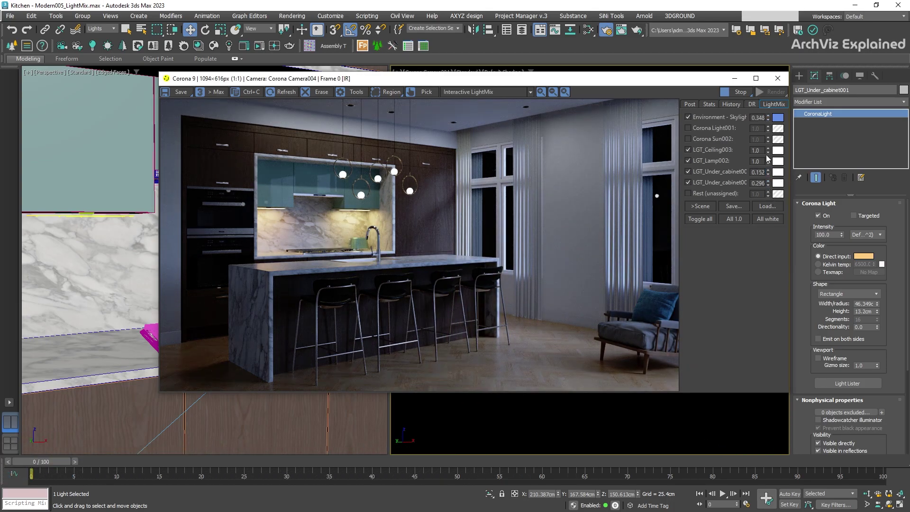
{"action": "left_click_drag", "start_coordinate": [768, 150], "coordinate": [782, 38]}
{"action": "left_click_drag", "start_coordinate": [767, 182], "coordinate": [772, 249]}
Enable the Rest (unassigned) layer in dark blue at intensity 0.124 and lower the Environment layer's intensity
{"action": "left_click", "coordinate": [717, 194]}
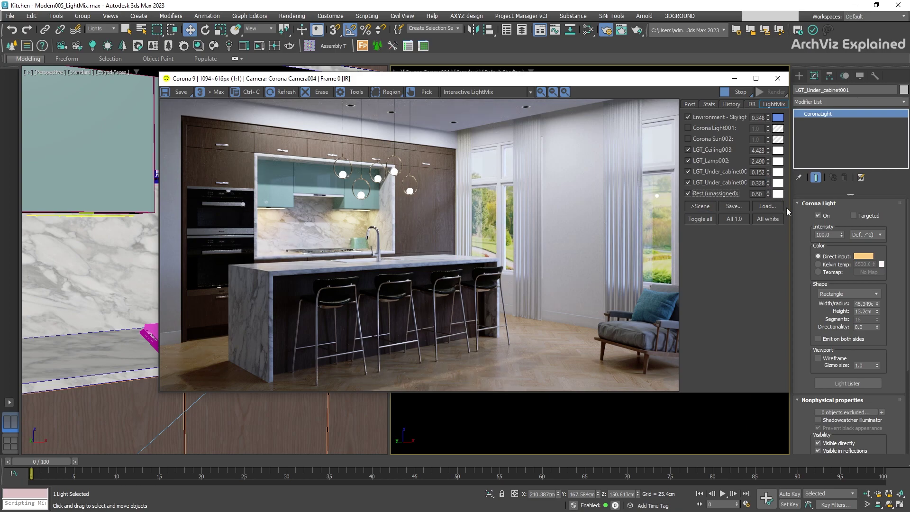
{"action": "left_click", "coordinate": [777, 194]}
{"action": "left_click", "coordinate": [544, 273]}
{"action": "left_click_drag", "start_coordinate": [621, 306], "coordinate": [629, 276]}
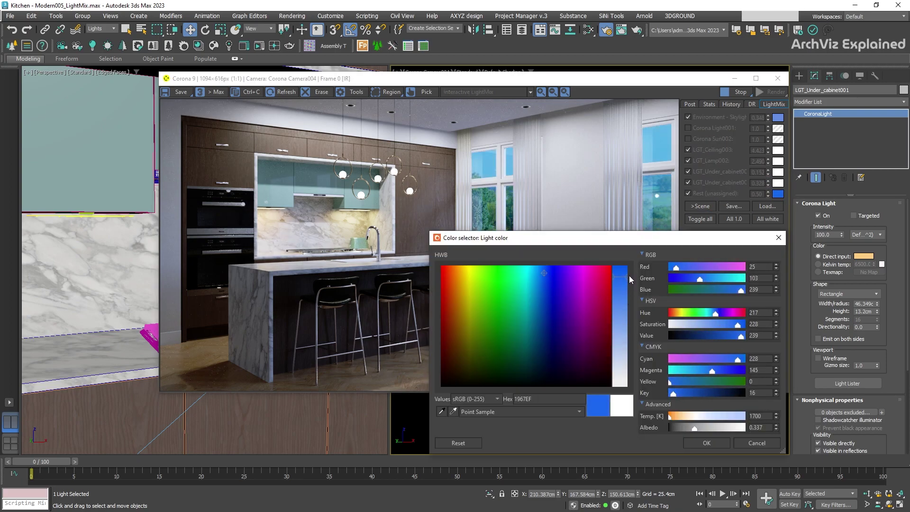
{"action": "left_click_drag", "start_coordinate": [673, 394], "coordinate": [708, 394]}
{"action": "left_click", "coordinate": [707, 443]}
{"action": "left_click_drag", "start_coordinate": [768, 194], "coordinate": [767, 235]}
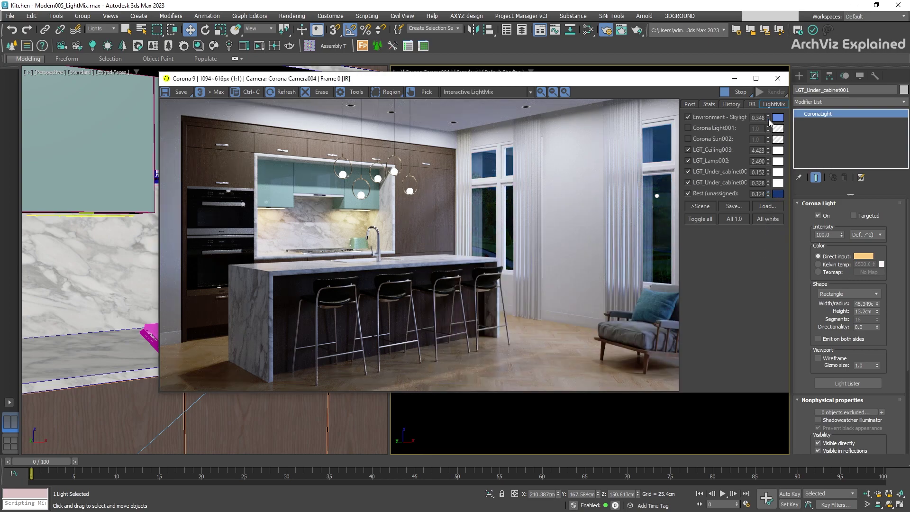
{"action": "left_click_drag", "start_coordinate": [768, 119], "coordinate": [770, 148]}
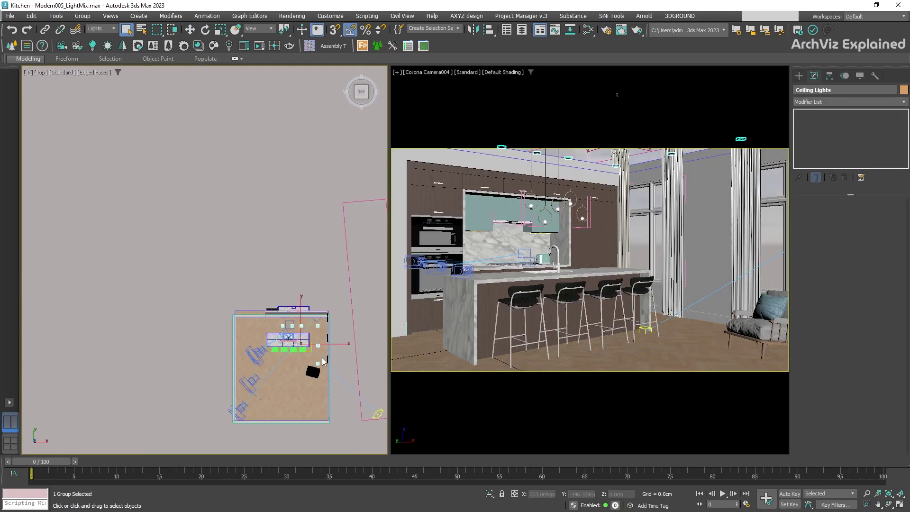
Examine the kitchen scene's existing lights, including the Corona Sun outside the room and the lights under the wall cabinets
{"action": "middle_click_drag", "start_coordinate": [371, 427], "coordinate": [280, 315]}
{"action": "scroll", "coordinate": [280, 314], "scroll_direction": "up", "scroll_amount": 2}
{"action": "left_click", "coordinate": [317, 329]}
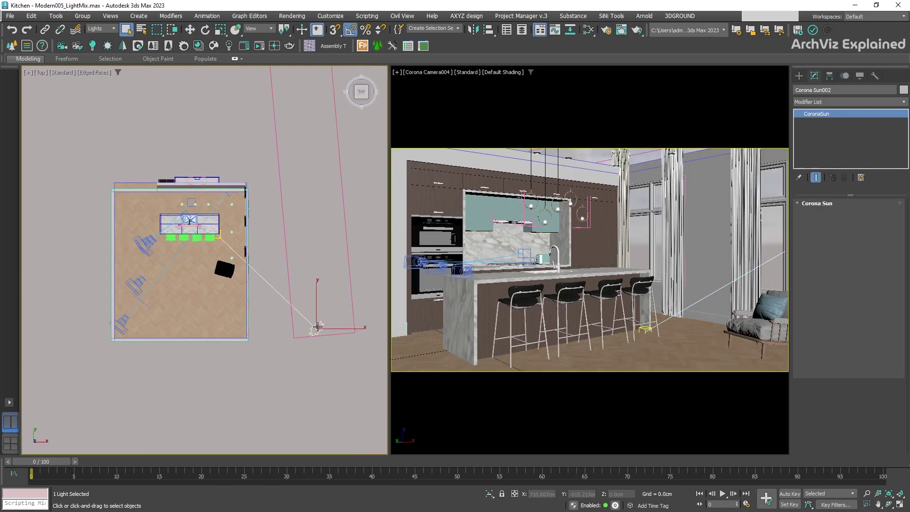
{"action": "scroll", "coordinate": [207, 190], "scroll_direction": "up", "scroll_amount": 2}
{"action": "scroll", "coordinate": [207, 190], "scroll_direction": "up", "scroll_amount": 2}
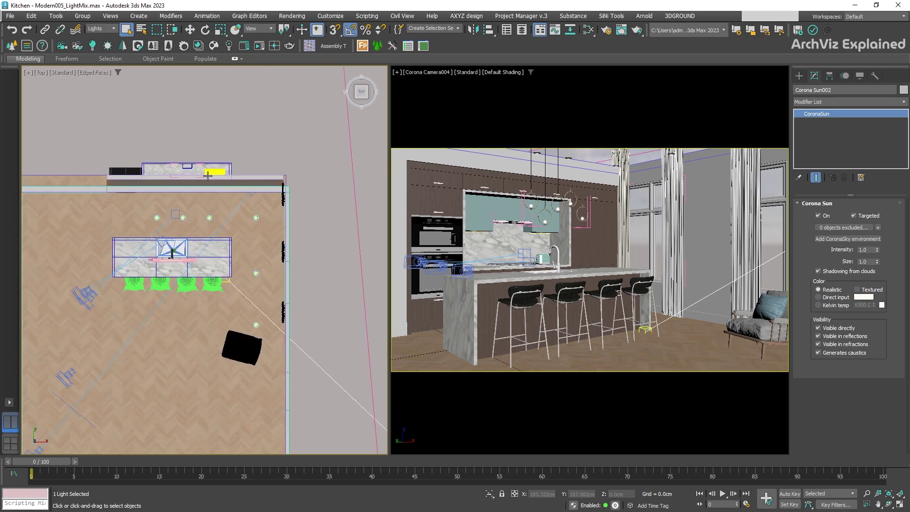
{"action": "left_click", "coordinate": [481, 232]}
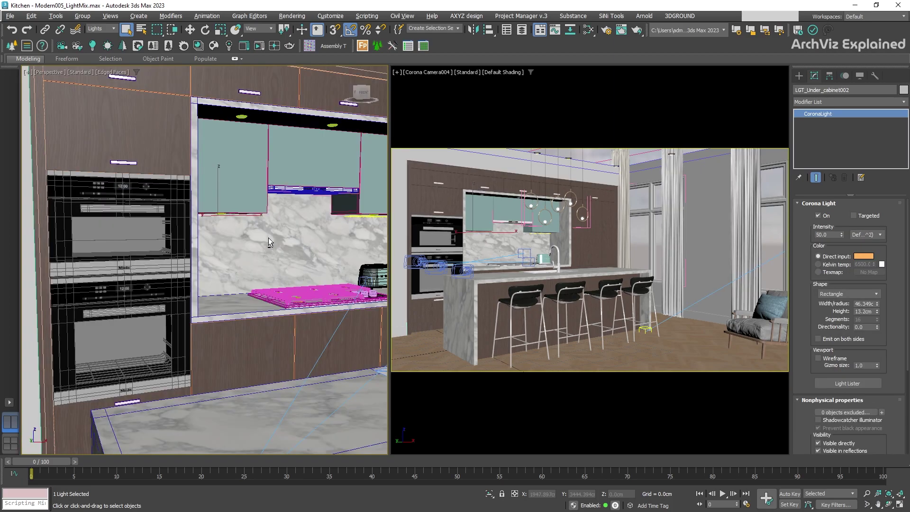
{"action": "middle_click_drag", "start_coordinate": [269, 238], "coordinate": [226, 251], "text": "alt"}
{"action": "scroll", "coordinate": [281, 241], "scroll_direction": "up", "scroll_amount": 2}
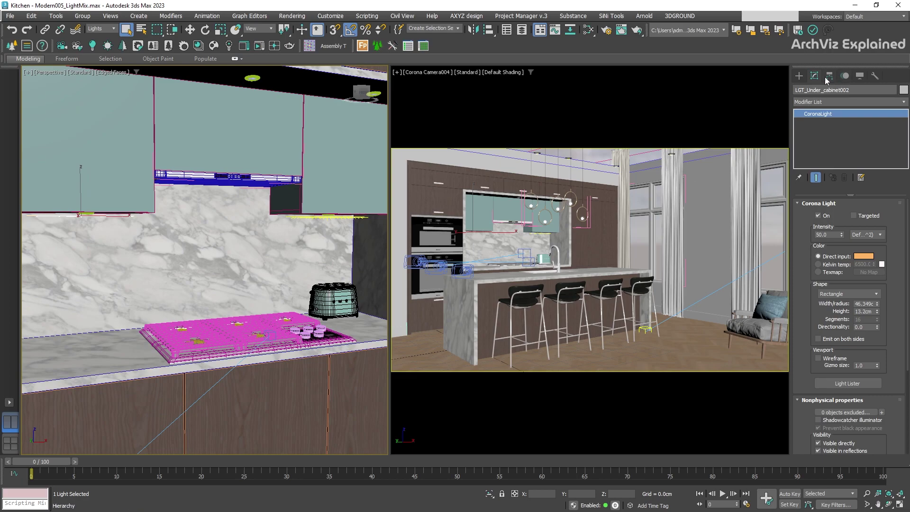
Create a sphere-shaped CoronaLight on the floor beside the kitchen island and raise it to a Z height of 56.36 cm
{"action": "left_click", "coordinate": [799, 75]}
{"action": "left_click", "coordinate": [823, 90]}
{"action": "left_click", "coordinate": [821, 104]}
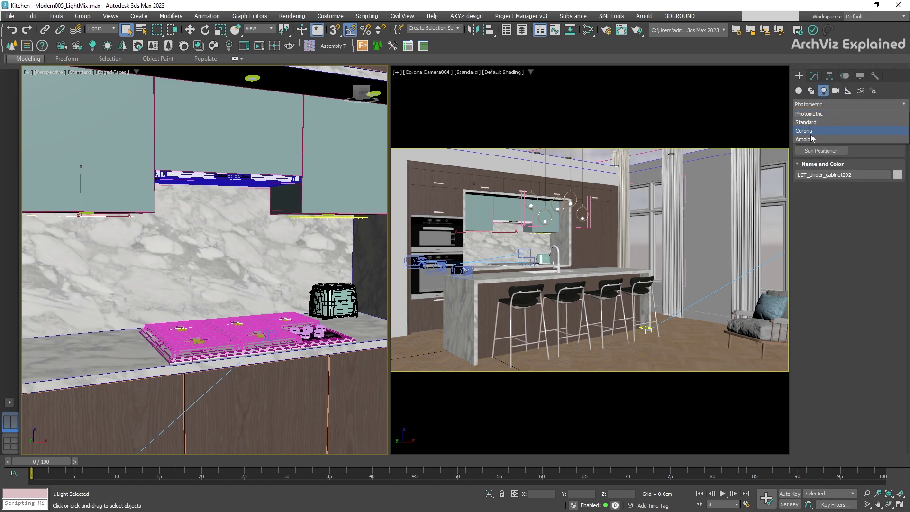
{"action": "left_click", "coordinate": [810, 131]}
{"action": "left_click", "coordinate": [821, 139]}
{"action": "left_click", "coordinate": [848, 267]}
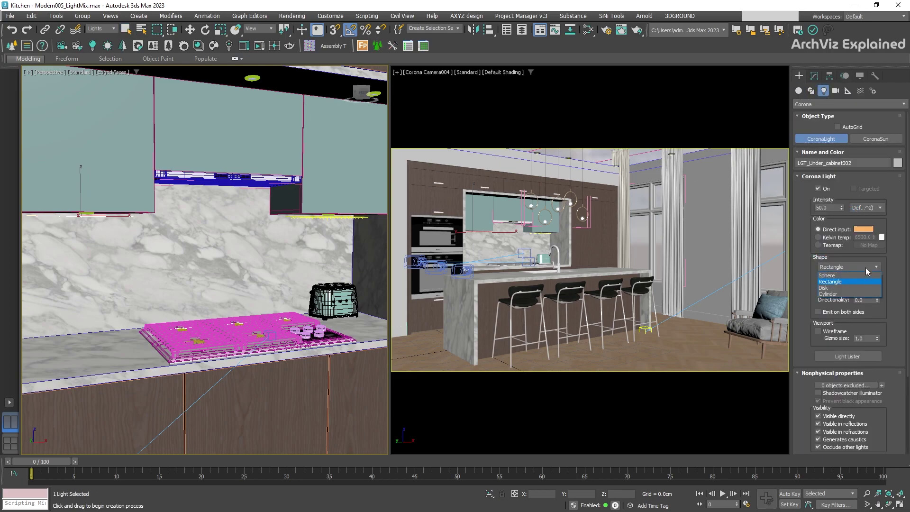
{"action": "left_click", "coordinate": [834, 282]}
{"action": "left_click", "coordinate": [443, 354]}
{"action": "key", "text": "w"}
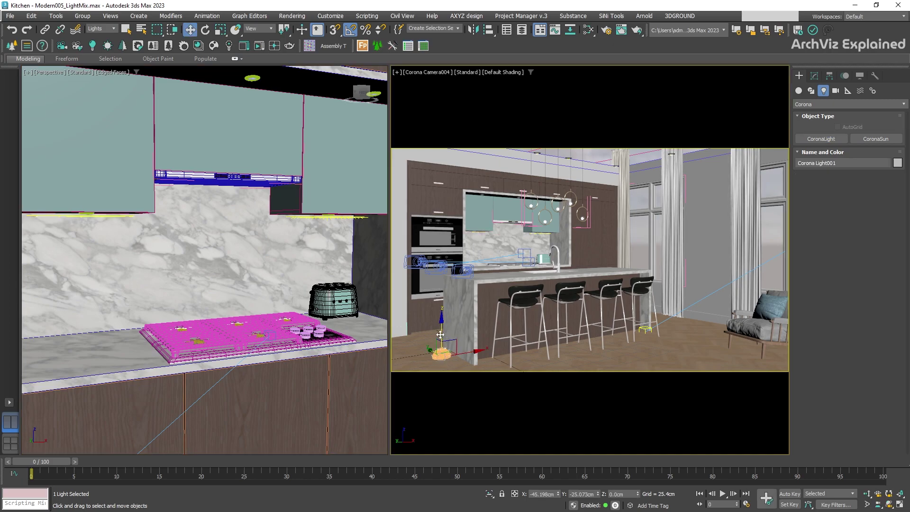
{"action": "left_click_drag", "start_coordinate": [443, 355], "coordinate": [449, 312]}
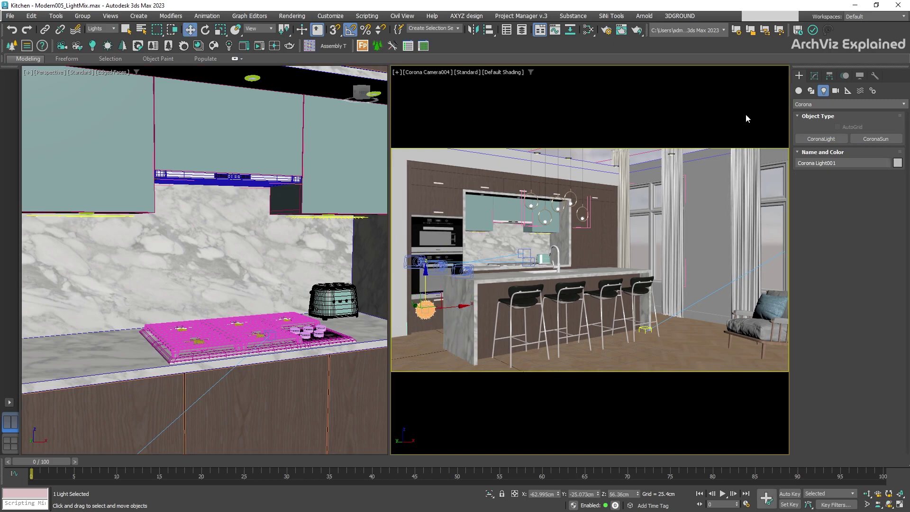
Deselect the light and view the LightMix setup options from the Scene settings of Render Setup, closing them without generating layers
{"action": "right_click", "coordinate": [542, 201]}
{"action": "right_click", "coordinate": [542, 202]}
{"action": "left_click", "coordinate": [544, 205]}
{"action": "key", "text": "F10"}
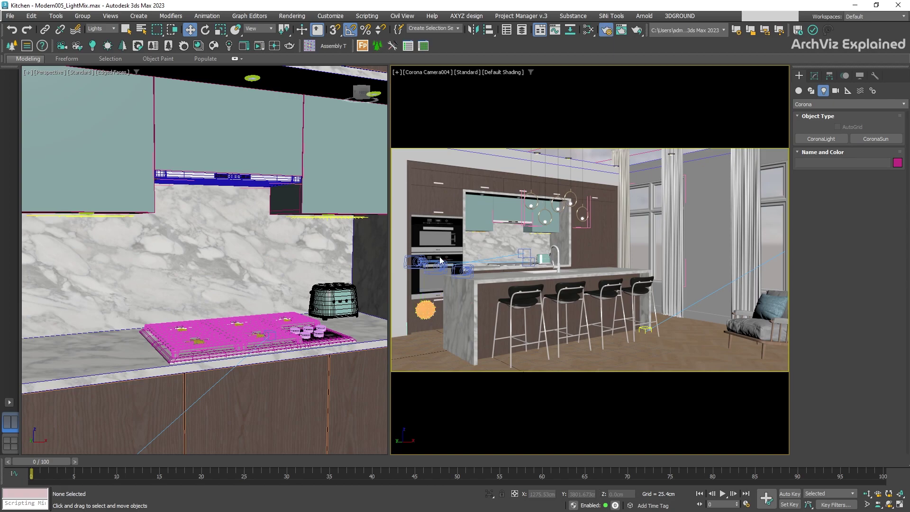
{"action": "key", "text": "F10"}
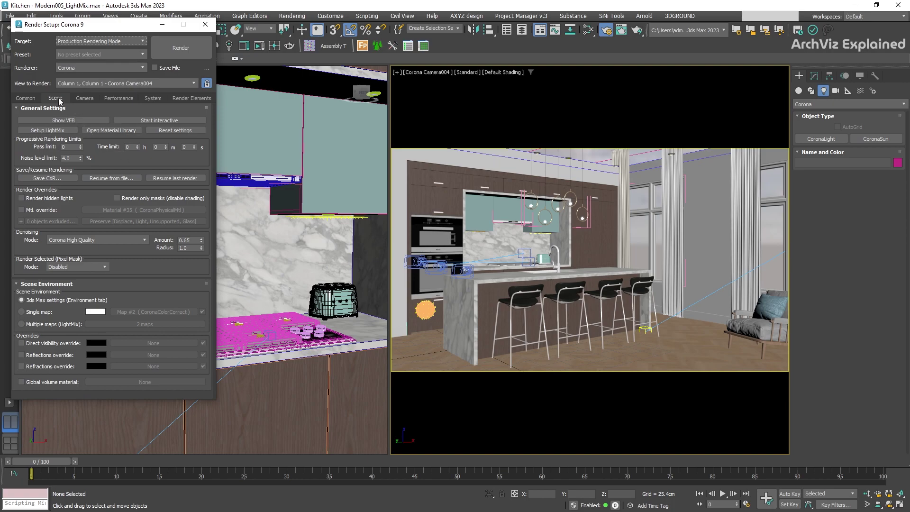
{"action": "left_click", "coordinate": [69, 130]}
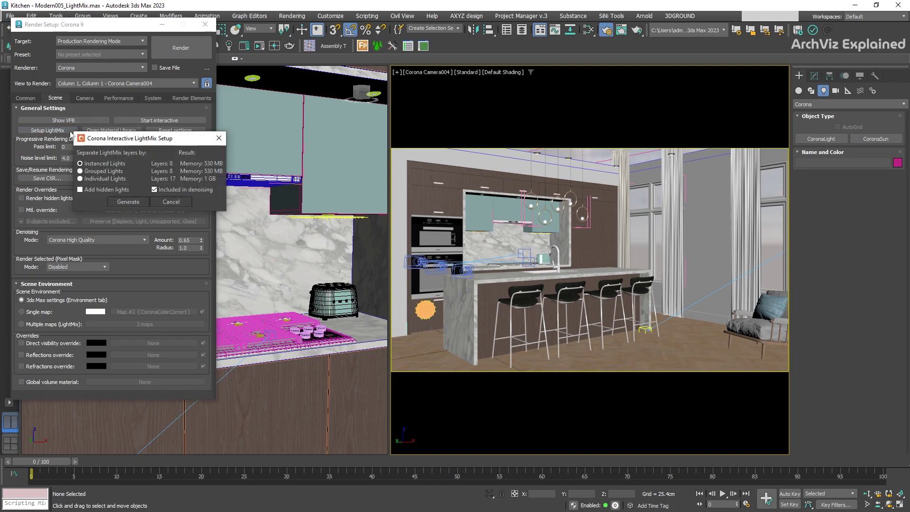
{"action": "left_click", "coordinate": [222, 140]}
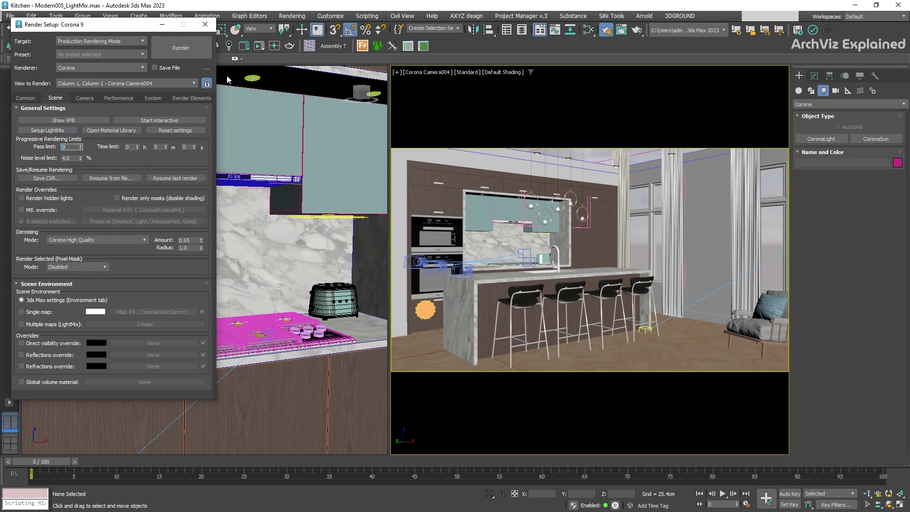
Generate LightMix layers by Individual Lights, leaving hidden lights out and keeping the layers included in denoising
{"action": "left_click", "coordinate": [228, 49]}
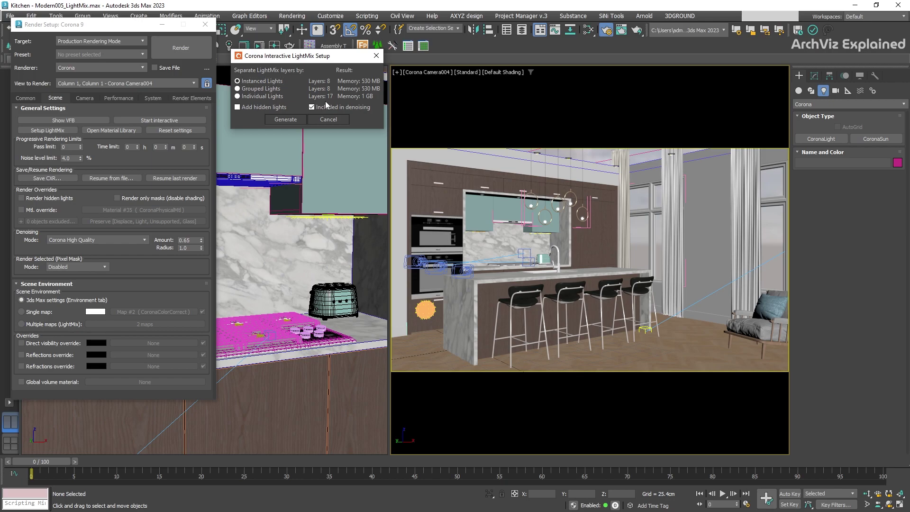
{"action": "left_click", "coordinate": [245, 110]}
{"action": "left_click", "coordinate": [245, 107]}
{"action": "left_click", "coordinate": [312, 108]}
{"action": "left_click", "coordinate": [314, 107]}
{"action": "left_click", "coordinate": [292, 119]}
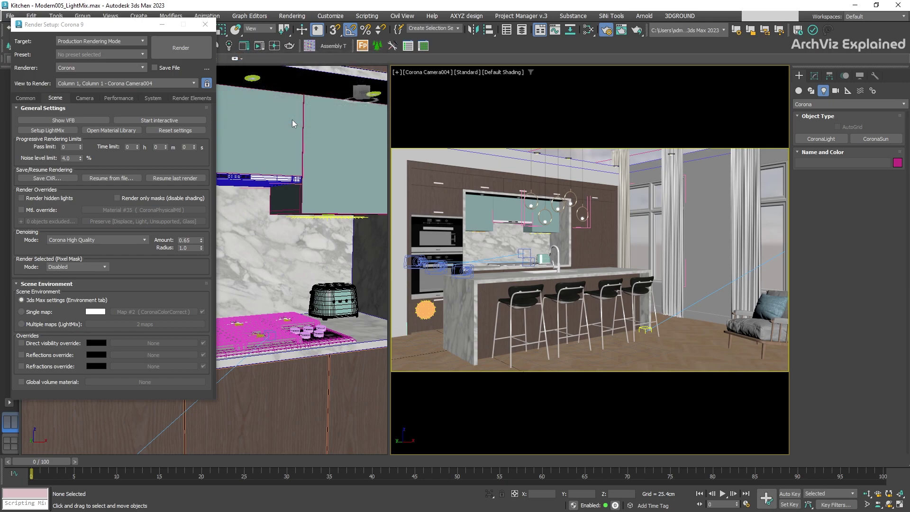
Review the Interactive LightMix entry among the render elements and start an interactive render with its LightMix layers displayed
{"action": "left_click", "coordinate": [188, 98]}
{"action": "left_click", "coordinate": [85, 168]}
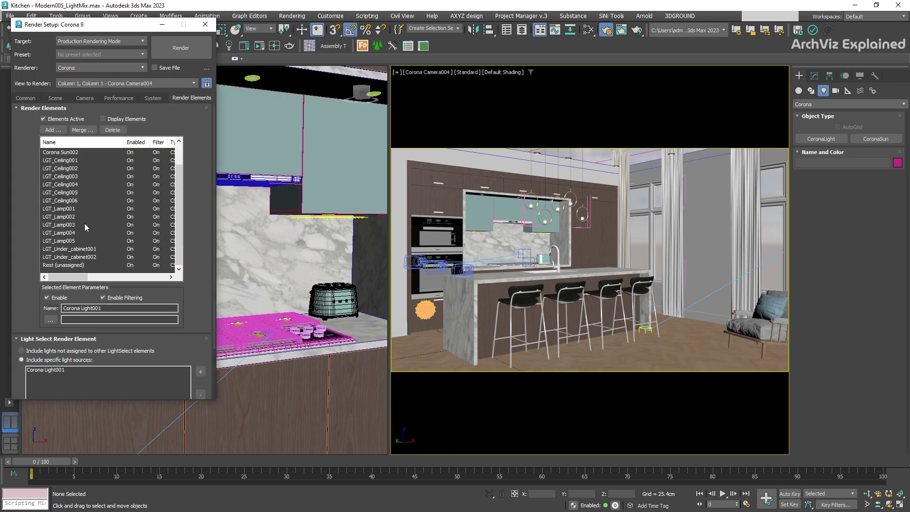
{"action": "left_click", "coordinate": [76, 153]}
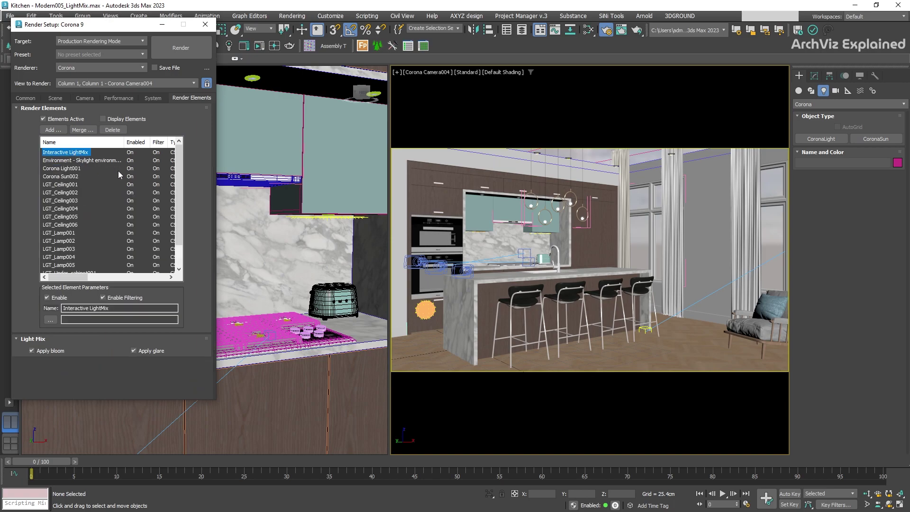
{"action": "left_click", "coordinate": [262, 50]}
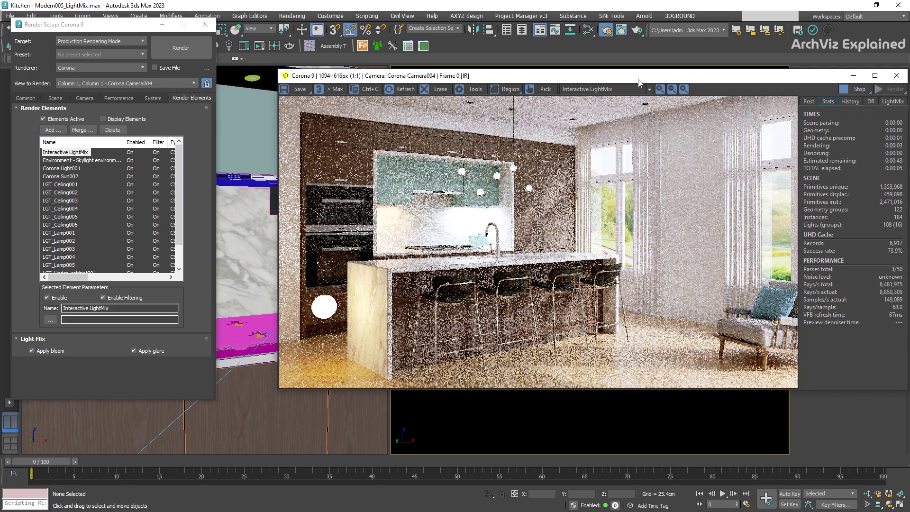
{"action": "left_click", "coordinate": [892, 102]}
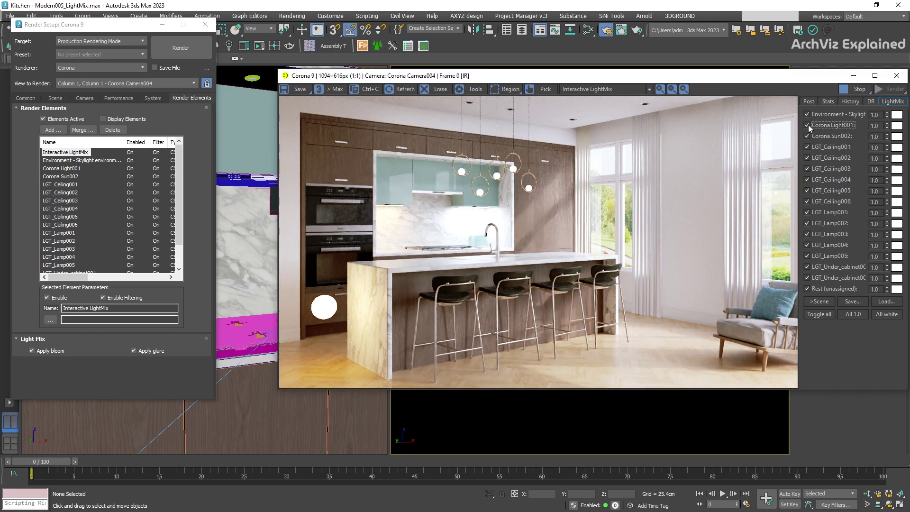
Stop the interactive render and regenerate the LightMix layers by Grouped Lights
{"action": "left_click", "coordinate": [852, 92]}
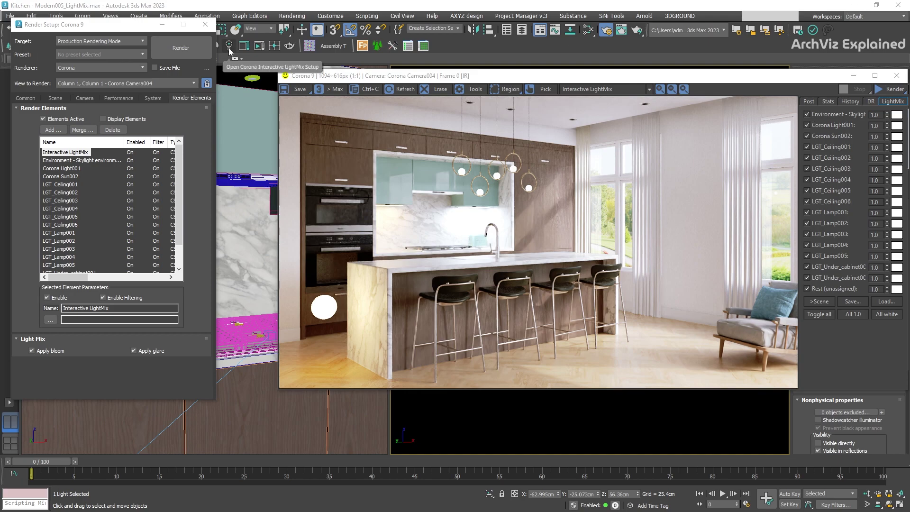
{"action": "left_click", "coordinate": [228, 47]}
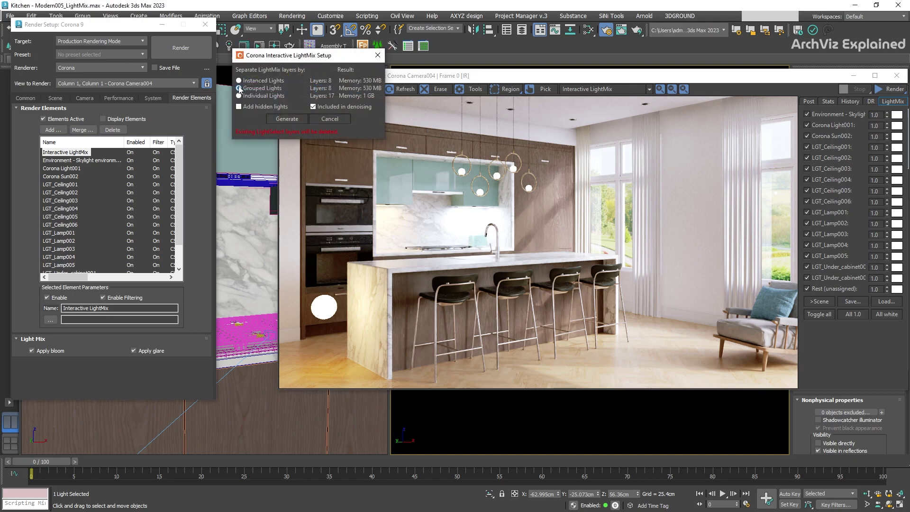
{"action": "left_click", "coordinate": [280, 118]}
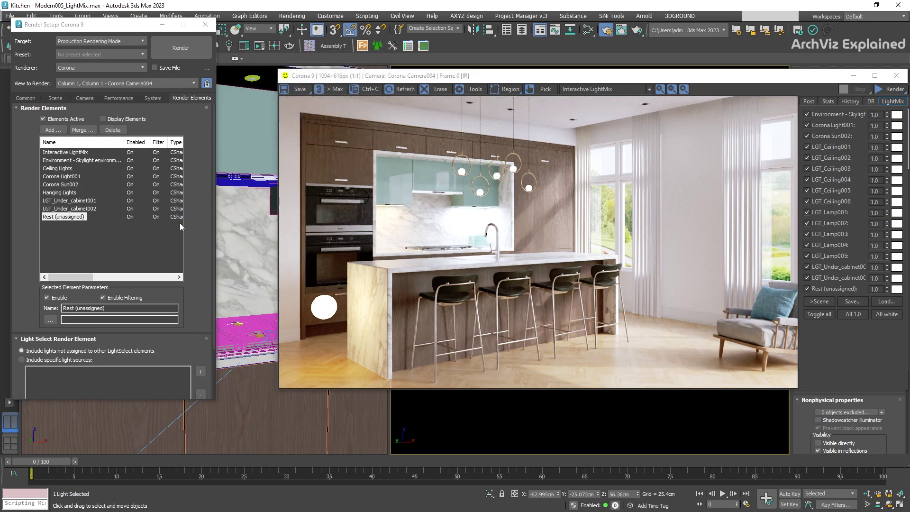
Check the light sources assigned to the Hanging Lights render element and render the scene with the grouped layers
{"action": "left_click", "coordinate": [70, 193]}
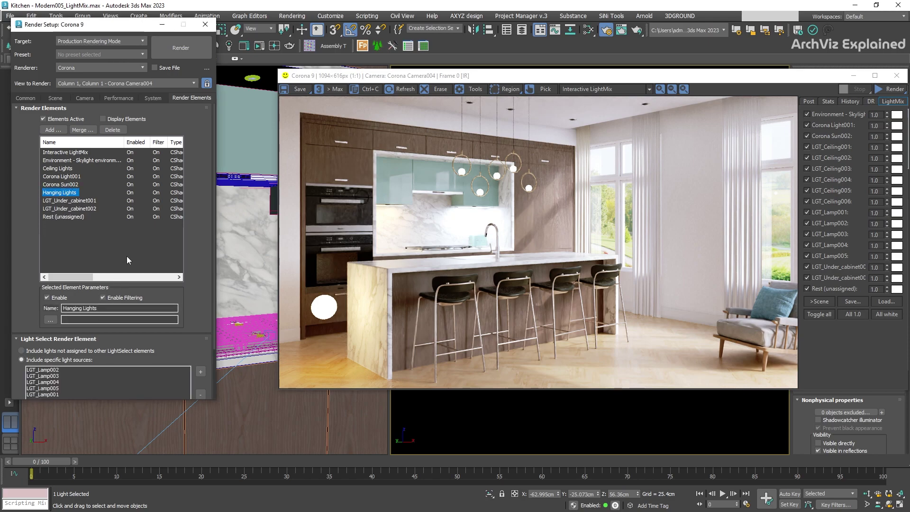
{"action": "scroll", "coordinate": [163, 338], "scroll_direction": "down", "scroll_amount": 3}
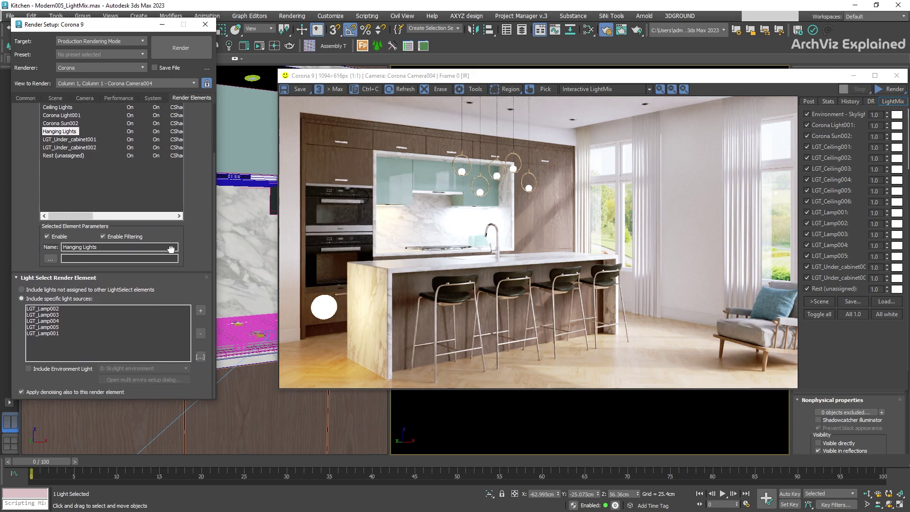
{"action": "left_click", "coordinate": [38, 311]}
{"action": "left_click", "coordinate": [44, 334], "text": "shift"}
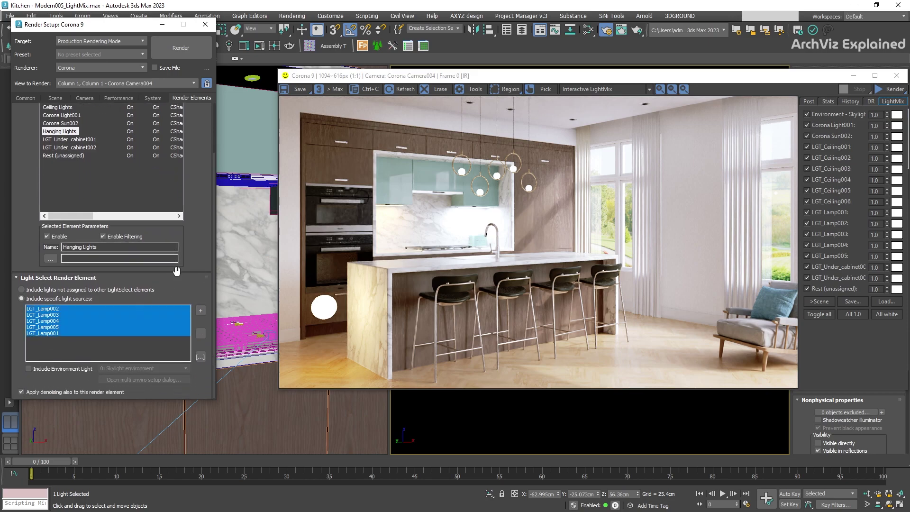
{"action": "scroll", "coordinate": [190, 236], "scroll_direction": "up", "scroll_amount": 3}
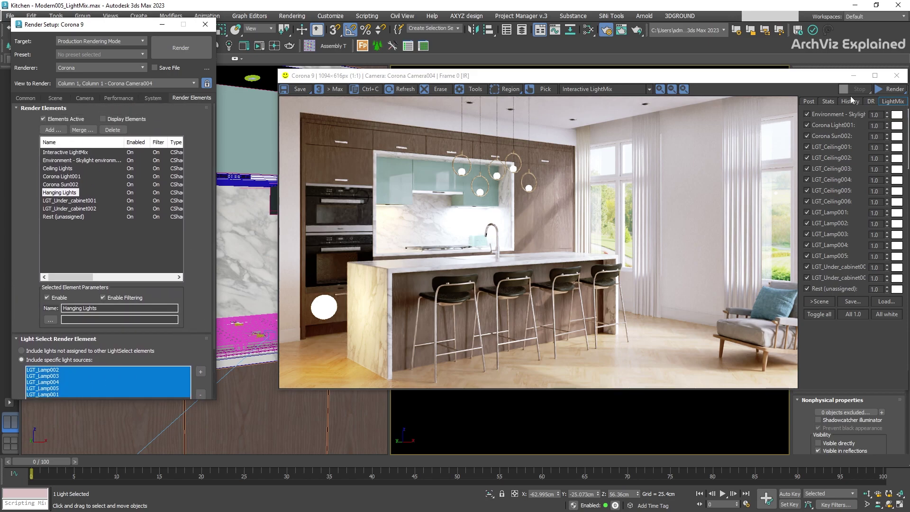
{"action": "left_click", "coordinate": [889, 90]}
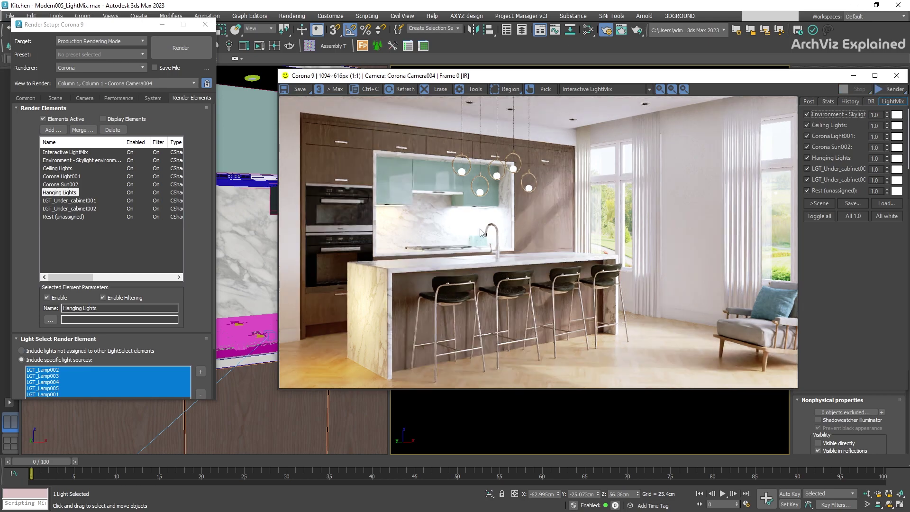
Regenerate the LightMix layers by Instanced Lights and render the scene again
{"action": "left_click", "coordinate": [231, 50]}
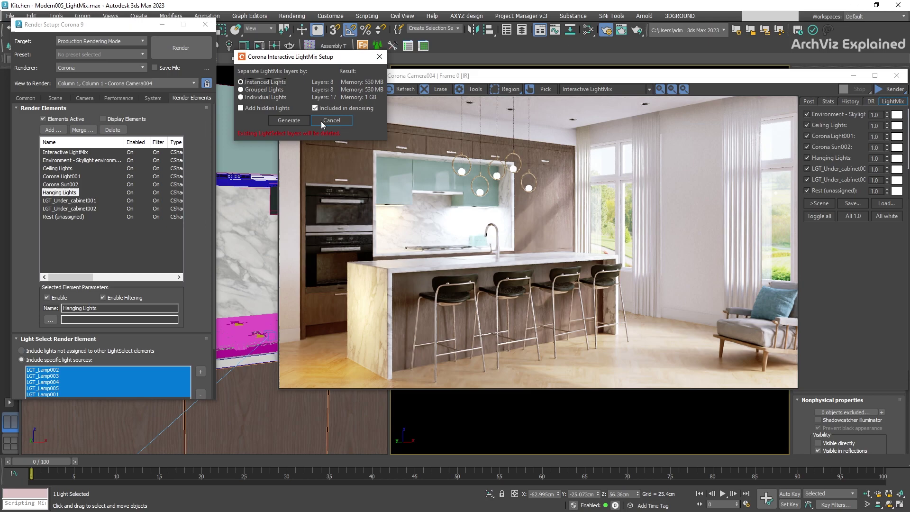
{"action": "left_click", "coordinate": [297, 118]}
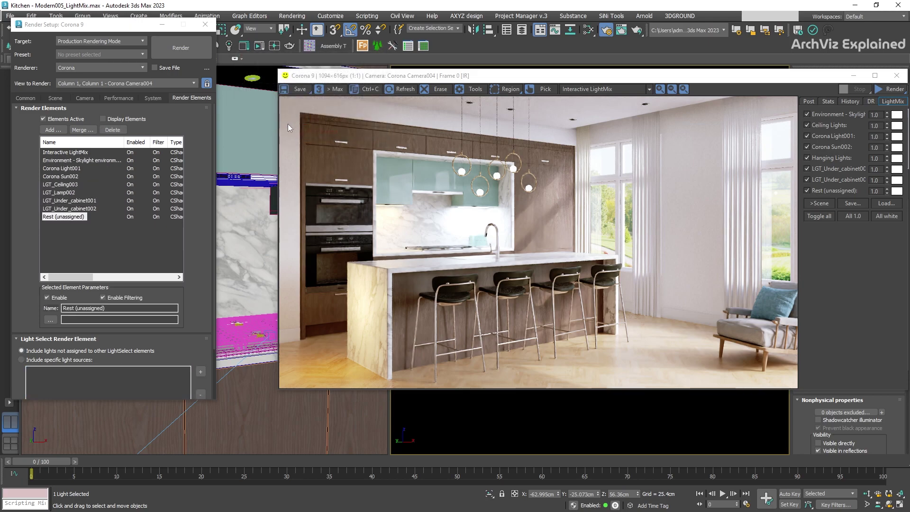
{"action": "left_click", "coordinate": [891, 89]}
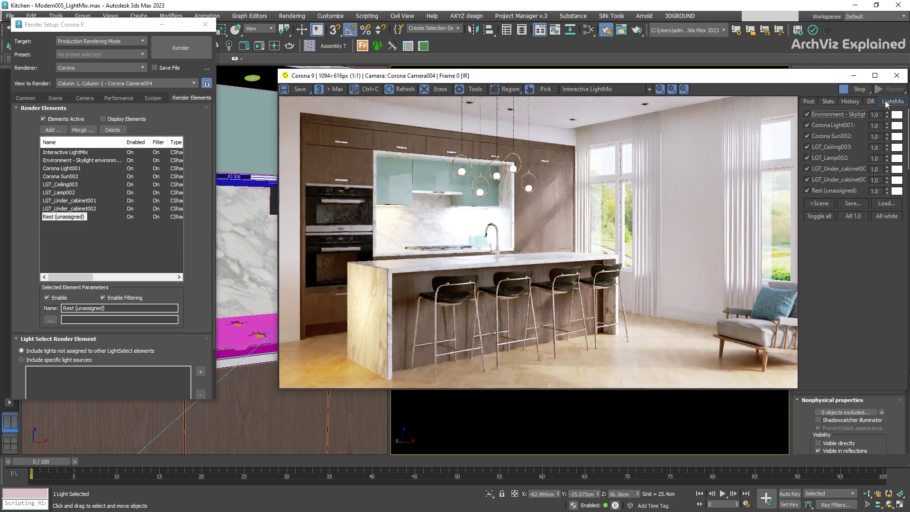
Toggle the Corona Sun002 layer in the LightMix to compare its effect, leaving it off
{"action": "left_click", "coordinate": [807, 136]}
{"action": "left_click", "coordinate": [807, 136]}
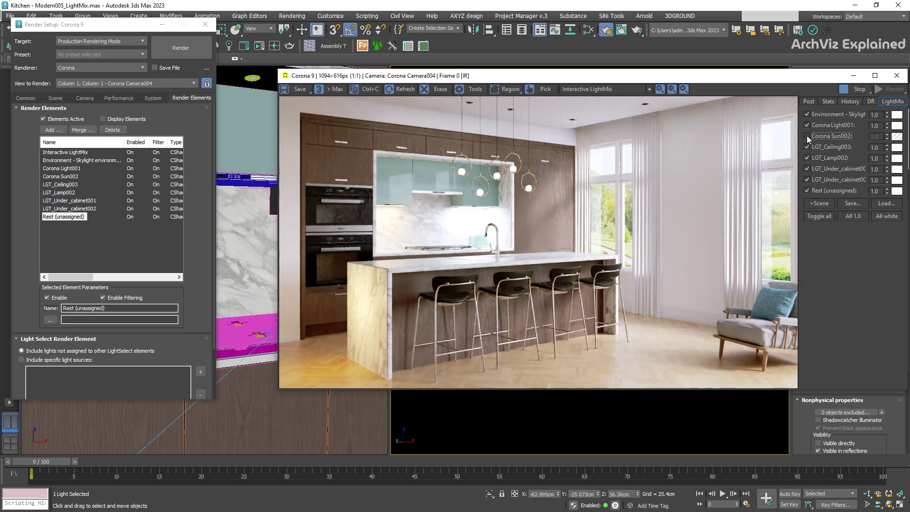
Turn off the LGT_Ceiling003, LGT_Lamp002, both under-cabinet, Corona Light001 and Rest (unassigned) layers in the LightMix
{"action": "left_click", "coordinate": [807, 147]}
{"action": "left_click", "coordinate": [807, 158]}
{"action": "left_click", "coordinate": [807, 169]}
{"action": "left_click", "coordinate": [807, 179]}
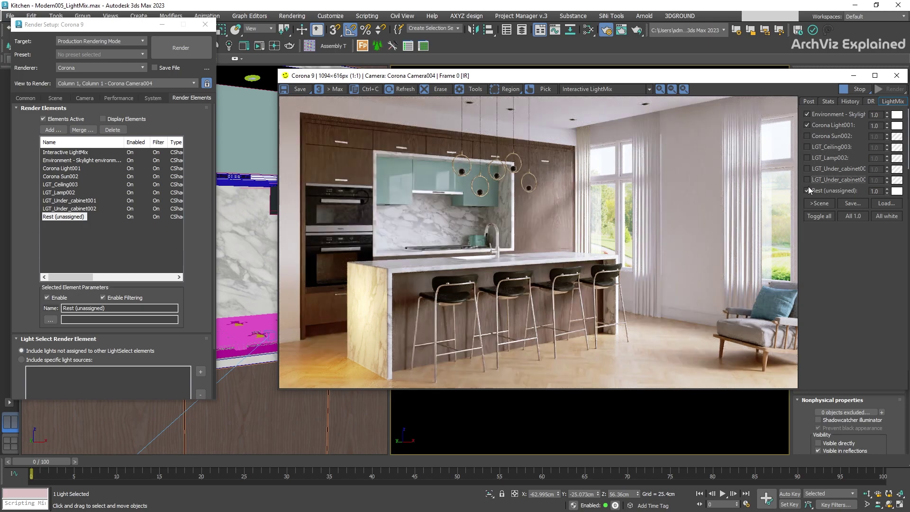
{"action": "left_click", "coordinate": [807, 125]}
{"action": "left_click", "coordinate": [808, 190]}
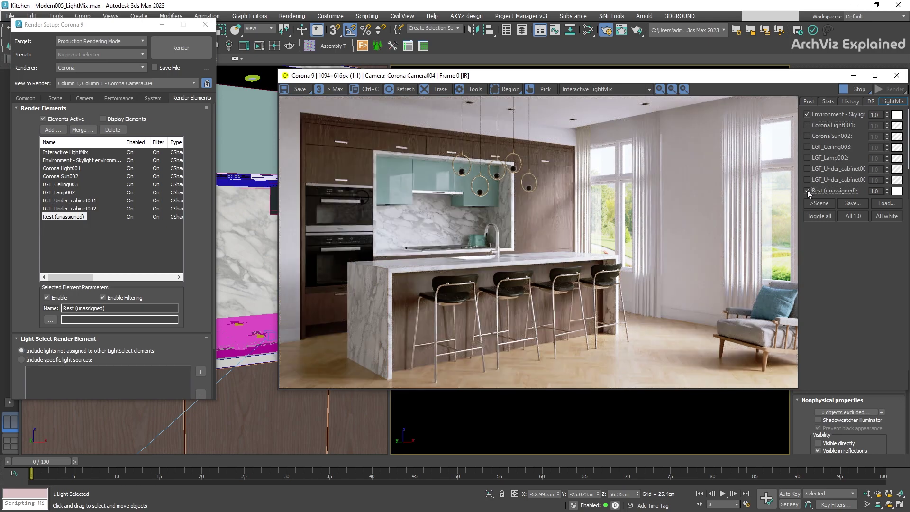
Dim the Environment layer to about 0.388 and tint its light blue with hex 80ACFF
{"action": "left_click_drag", "start_coordinate": [887, 116], "coordinate": [891, 190]}
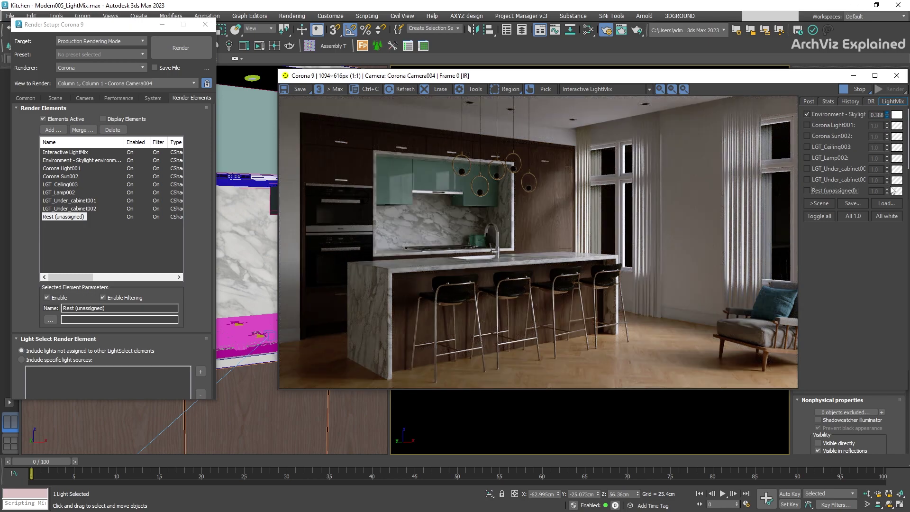
{"action": "left_click", "coordinate": [896, 116]}
{"action": "left_click_drag", "start_coordinate": [325, 256], "coordinate": [334, 258]}
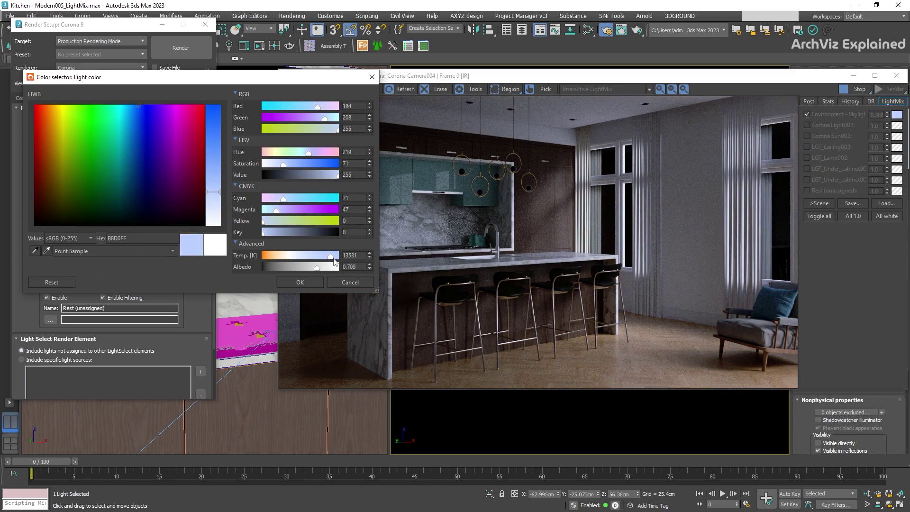
{"action": "mouse_move", "coordinate": [224, 197]}
{"action": "left_mouse_down"}
{"action": "mouse_move", "coordinate": [217, 160]}
{"action": "mouse_move", "coordinate": [217, 168]}
{"action": "left_mouse_up"}
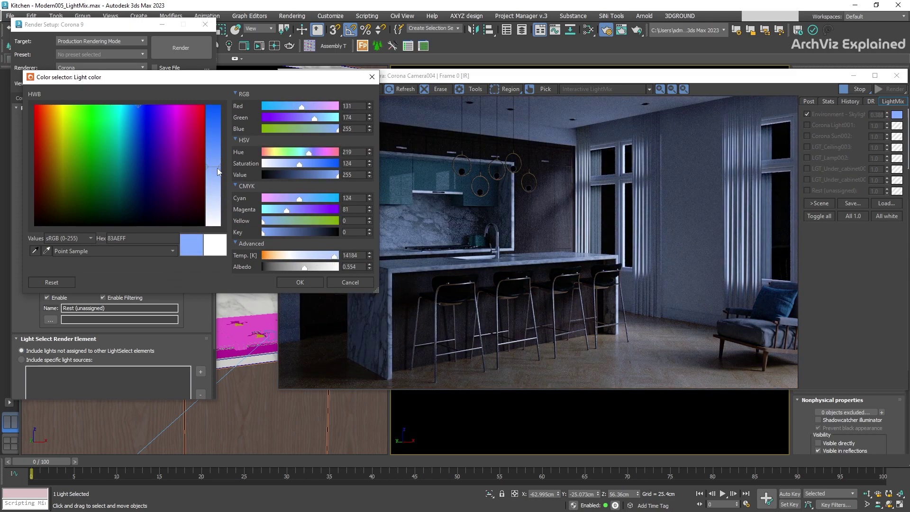
{"action": "left_click", "coordinate": [300, 283]}
Try the Corona Light001 layer at a reduced intensity, leaving it off
{"action": "left_click", "coordinate": [807, 125]}
{"action": "left_click_drag", "start_coordinate": [887, 127], "coordinate": [885, 228]}
{"action": "left_click", "coordinate": [807, 125]}
Enable the LGT_Ceiling003 layer at about 2.129 with a warm orange colour and the LGT_Lamp002 layer at about 1.138
{"action": "left_click", "coordinate": [807, 147]}
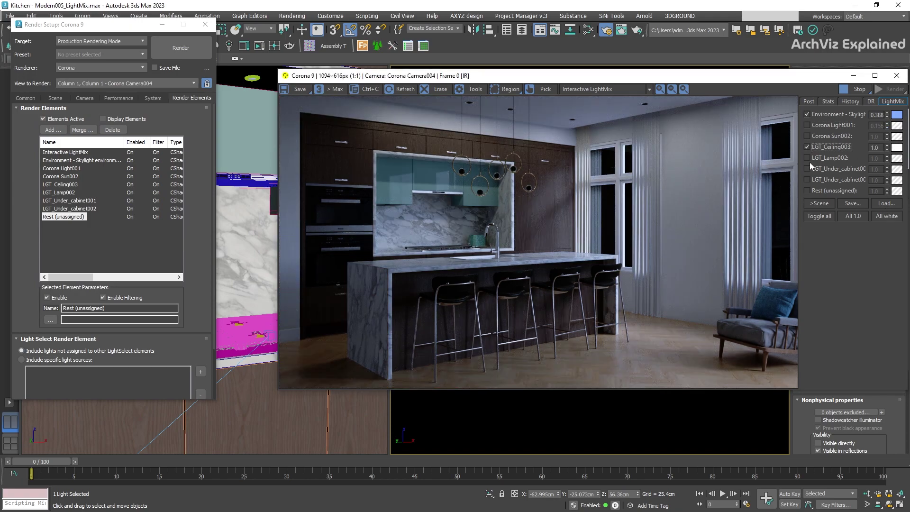
{"action": "left_click", "coordinate": [807, 158]}
{"action": "left_click_drag", "start_coordinate": [887, 159], "coordinate": [882, 72]}
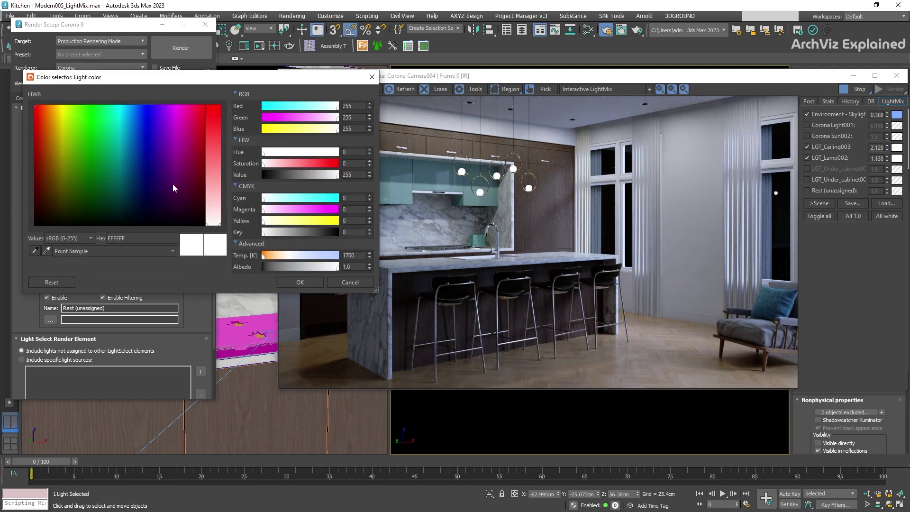
{"action": "left_click_drag", "start_coordinate": [274, 256], "coordinate": [264, 258]}
{"action": "left_click", "coordinate": [300, 282]}
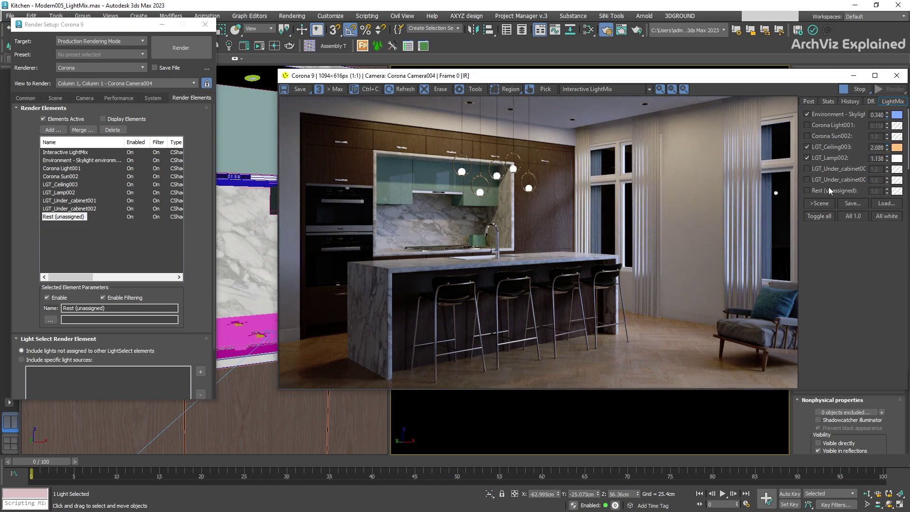
Enable both under-cabinet layers and reduce their intensities to about 0.308 and 0.260
{"action": "left_click", "coordinate": [807, 169]}
{"action": "left_click", "coordinate": [809, 179]}
{"action": "left_click_drag", "start_coordinate": [887, 170], "coordinate": [838, 273]}
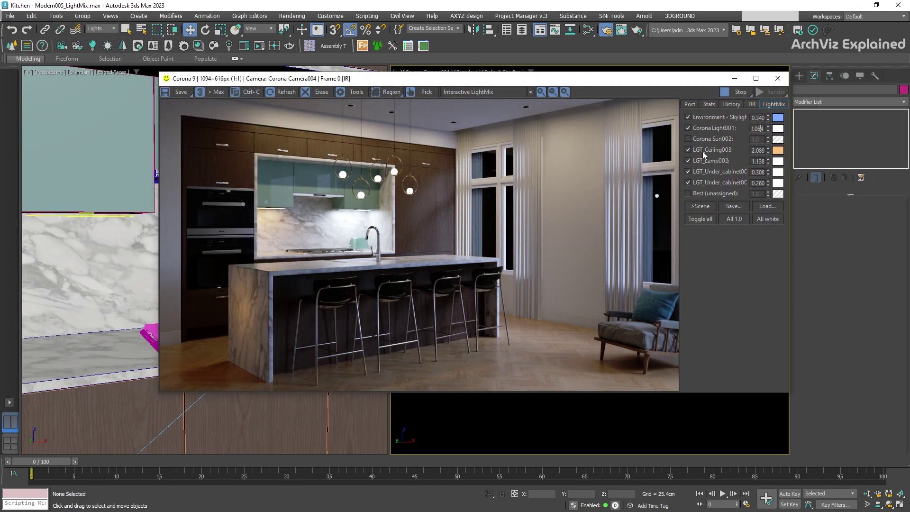
Select the scene lights belonging to the LGT_Ceiling003 layer and check their intensity in the light parameters
{"action": "right_click", "coordinate": [703, 152]}
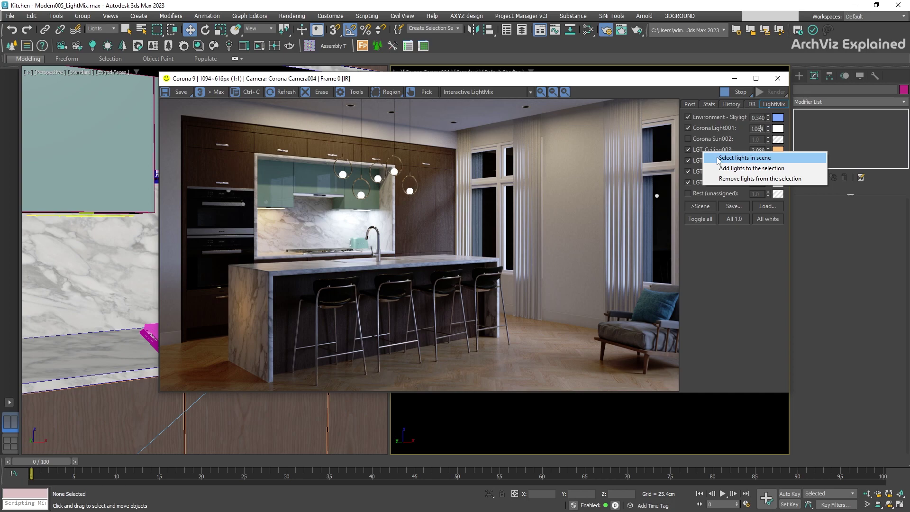
{"action": "left_click", "coordinate": [716, 157]}
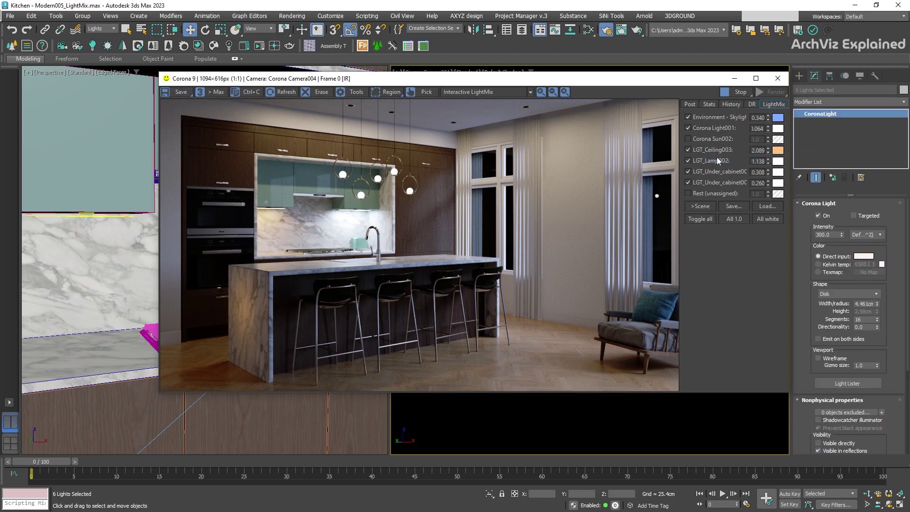
{"action": "double_click", "coordinate": [824, 235]}
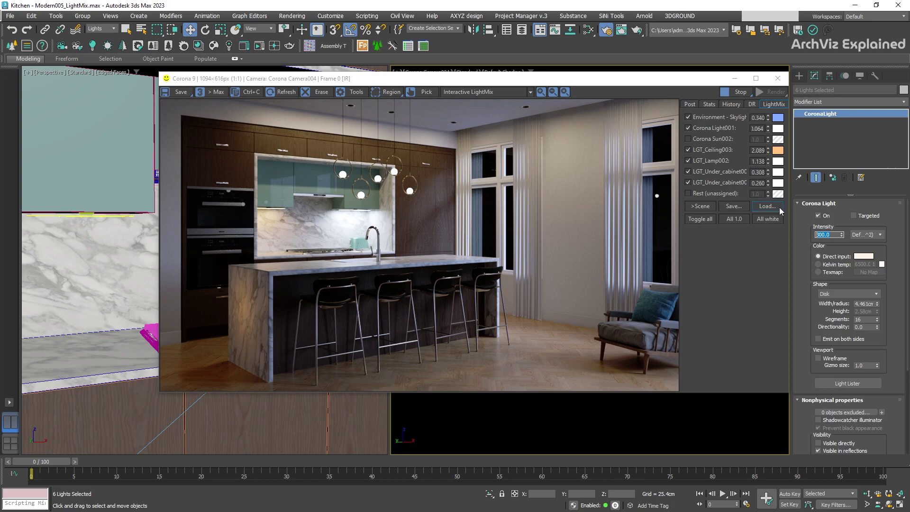
Set both under-cabinet layers to an intensity of 0.50 and colour the LGT_Under_cabinet002 layer green with hex 59FF00
{"action": "left_click", "coordinate": [726, 173]}
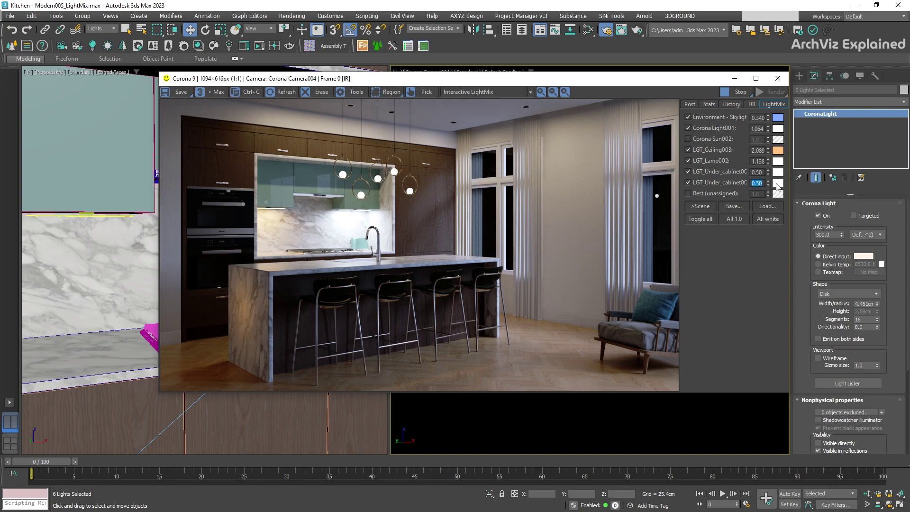
{"action": "left_click", "coordinate": [777, 183]}
{"action": "left_click_drag", "start_coordinate": [273, 83], "coordinate": [679, 243]}
{"action": "mouse_move", "coordinate": [511, 286]}
{"action": "left_mouse_down"}
{"action": "mouse_move", "coordinate": [487, 298]}
{"action": "mouse_move", "coordinate": [494, 272]}
{"action": "left_mouse_up"}
{"action": "left_click", "coordinate": [620, 279]}
{"action": "left_click_drag", "start_coordinate": [621, 265], "coordinate": [621, 256]}
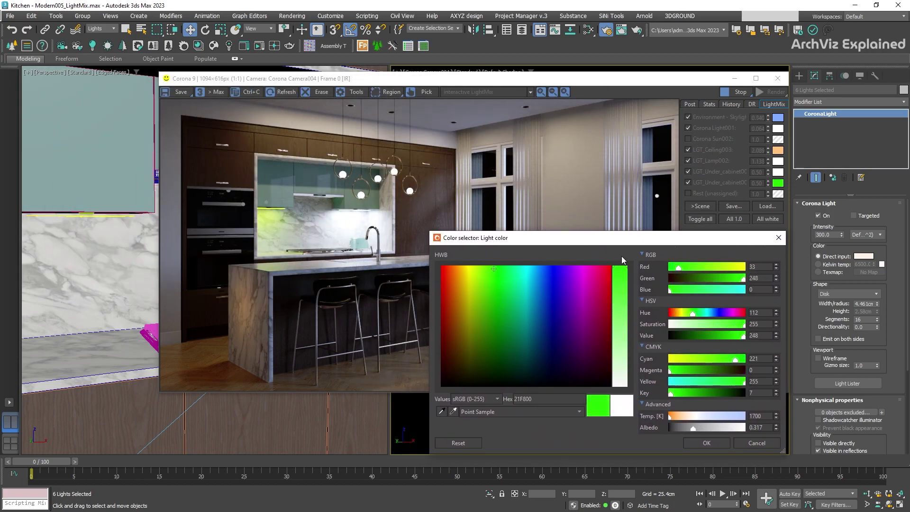
{"action": "left_click_drag", "start_coordinate": [499, 274], "coordinate": [488, 260]}
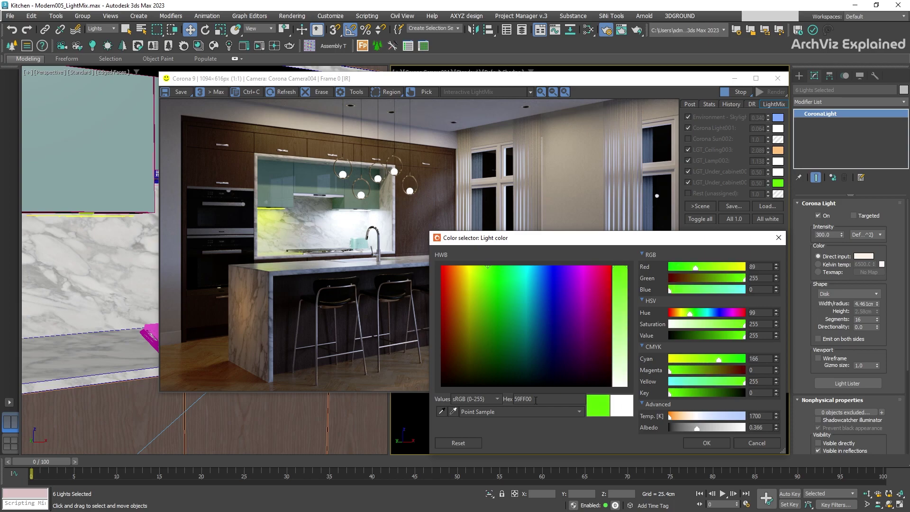
{"action": "left_click", "coordinate": [701, 442]}
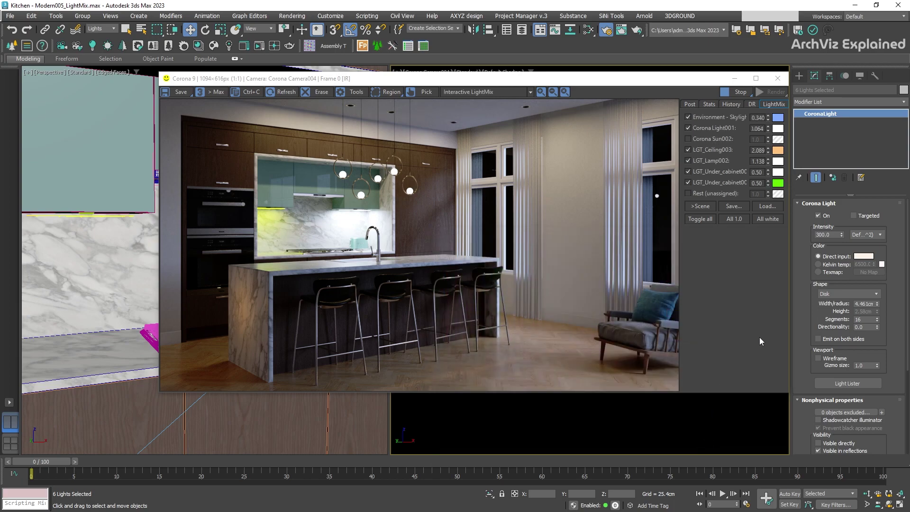
Apply the same green, hex 59FF00, to the LGT_Under_cabinet001 layer's light colour
{"action": "left_click", "coordinate": [778, 172]}
{"action": "type", "text": "59FF00"}
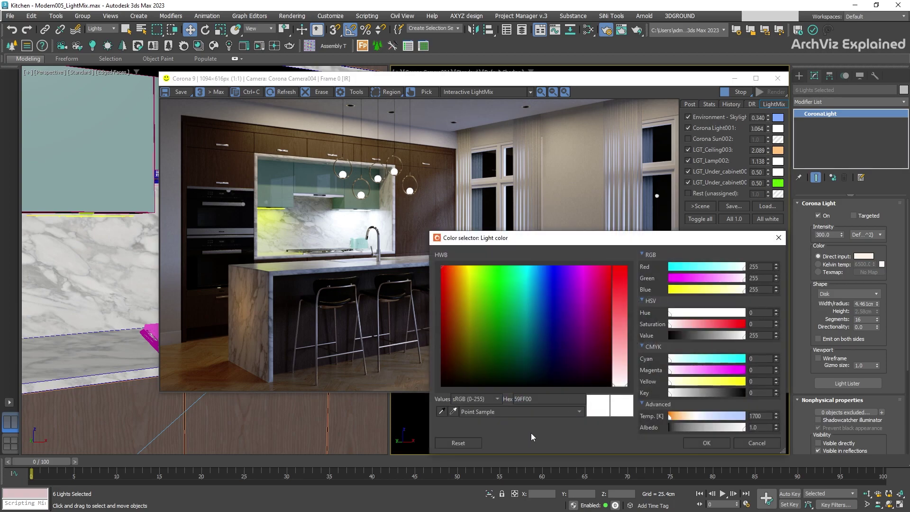
{"action": "key", "text": "Return"}
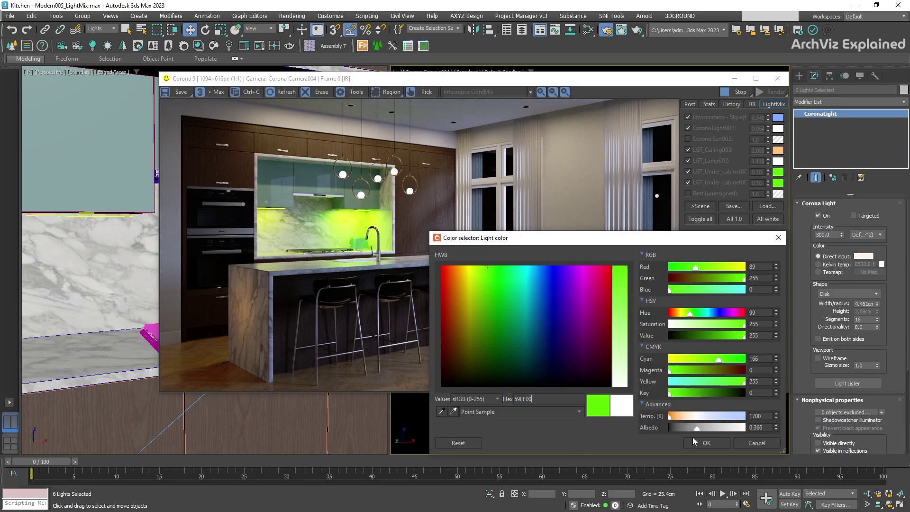
{"action": "left_click", "coordinate": [706, 442]}
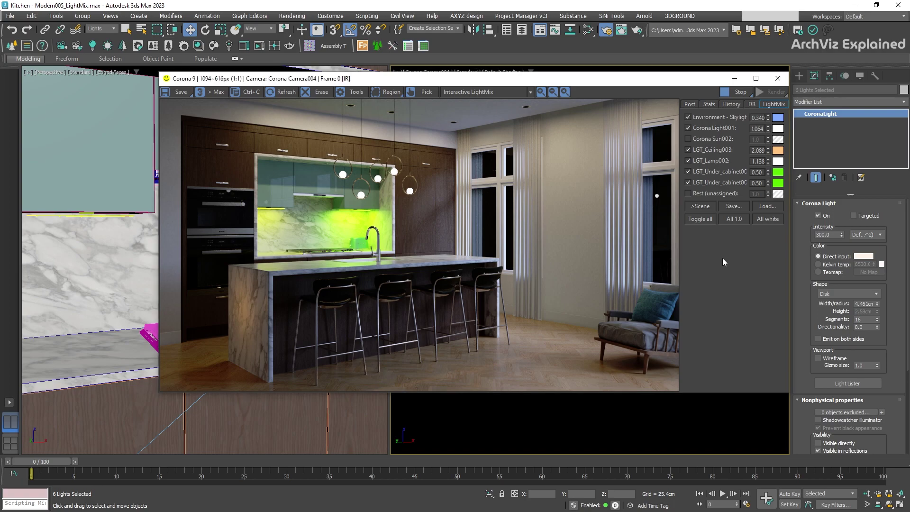
Toggle all LightMix layers on and off to compare, leaving every layer enabled
{"action": "left_click", "coordinate": [701, 221]}
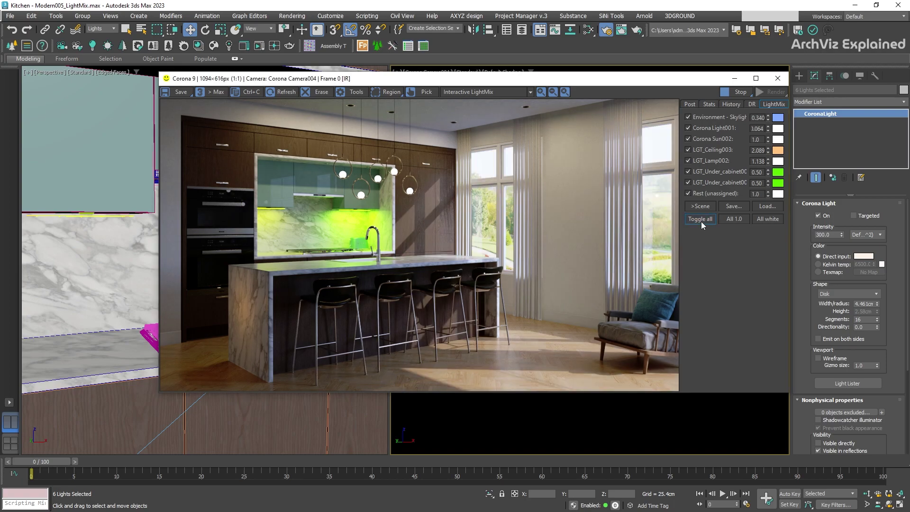
{"action": "left_click", "coordinate": [701, 221]}
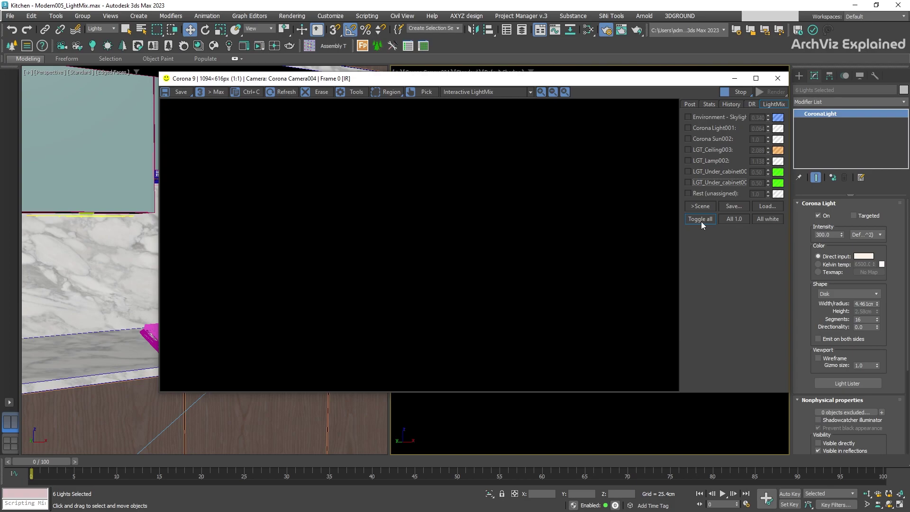
{"action": "left_click", "coordinate": [701, 221]}
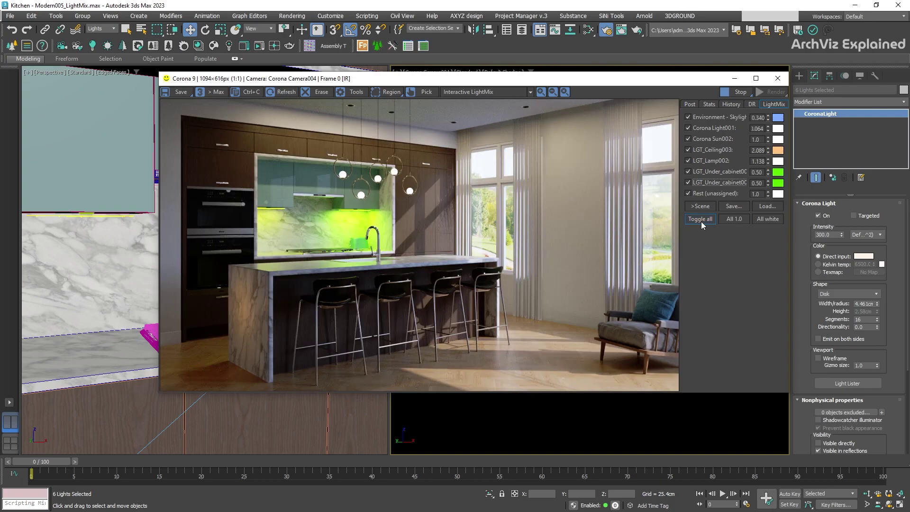
Reset all LightMix intensities to 1.0 and all layer colours to white
{"action": "left_click", "coordinate": [735, 219]}
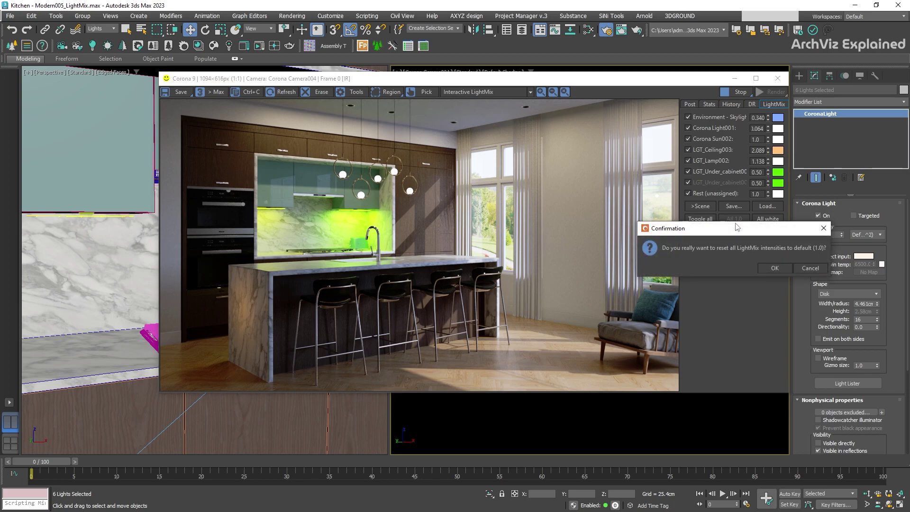
{"action": "left_click", "coordinate": [774, 268]}
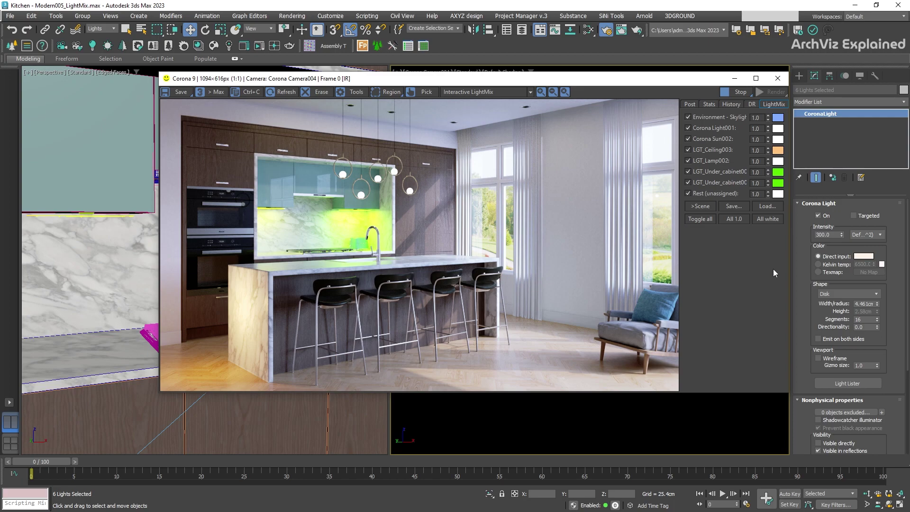
{"action": "left_click", "coordinate": [764, 219]}
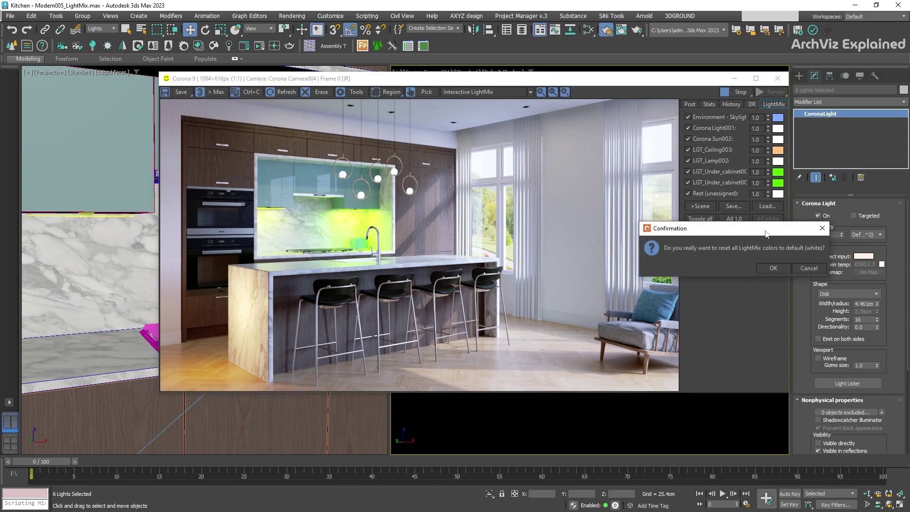
{"action": "left_click", "coordinate": [773, 269]}
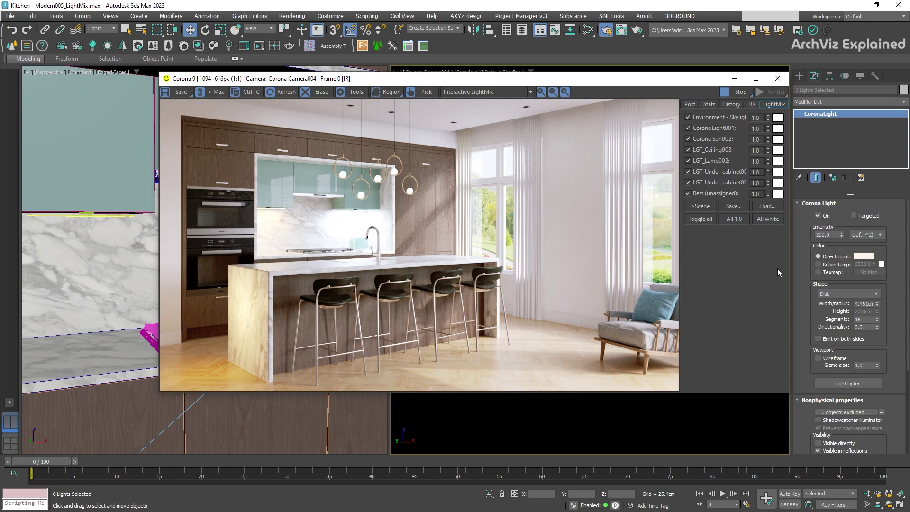
Turn off the Corona Light001 layer and select the scene light of the LGT_Under_cabinet001 layer
{"action": "left_click", "coordinate": [688, 128]}
{"action": "right_click", "coordinate": [701, 171]}
{"action": "left_click", "coordinate": [715, 176]}
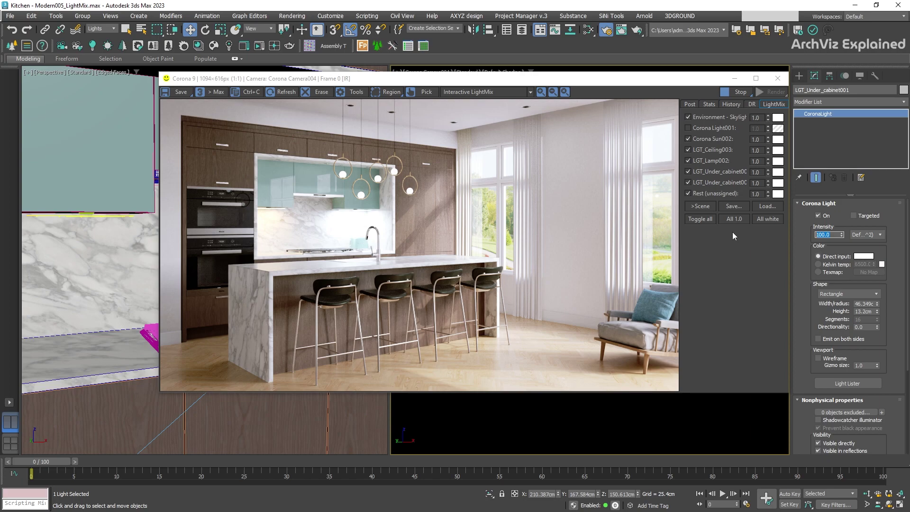
Set the LGT_Under_cabinet001 layer to intensity 0.5 with a warm orange colour and bake the LightMix into the scene lights
{"action": "double_click", "coordinate": [758, 172]}
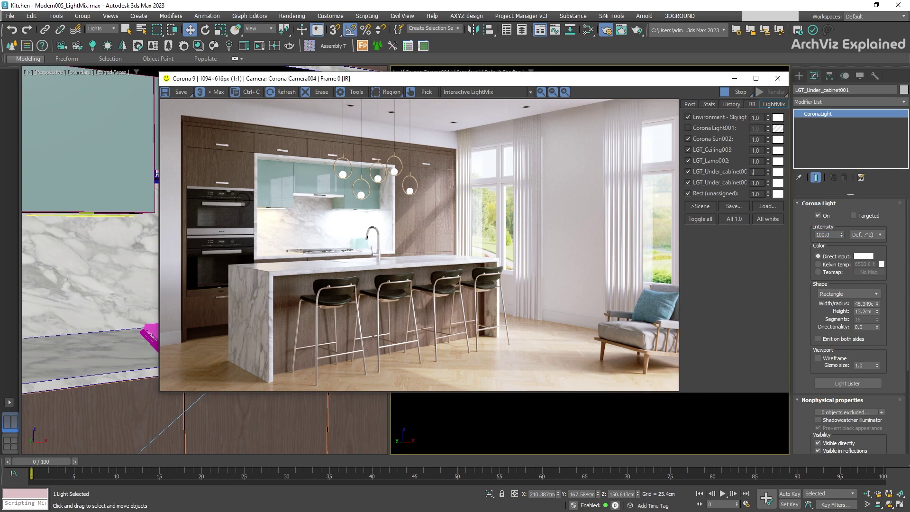
{"action": "type", "text": "0.5"}
{"action": "key", "text": "Return"}
{"action": "left_click", "coordinate": [777, 174]}
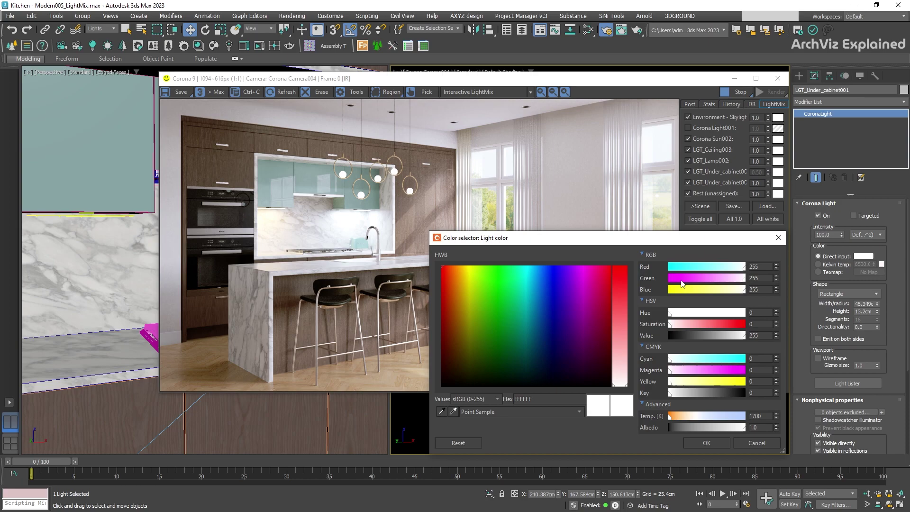
{"action": "left_click_drag", "start_coordinate": [681, 419], "coordinate": [672, 419]}
{"action": "left_click", "coordinate": [701, 441]}
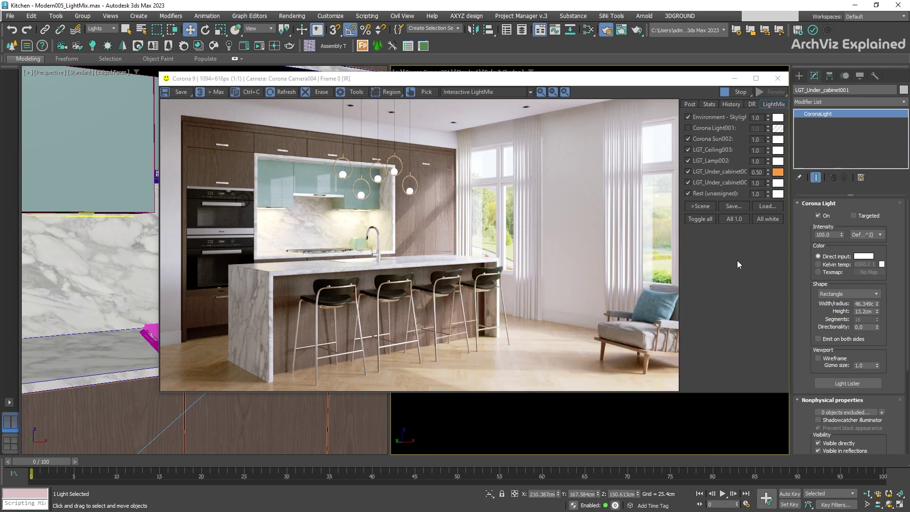
{"action": "left_click", "coordinate": [707, 207]}
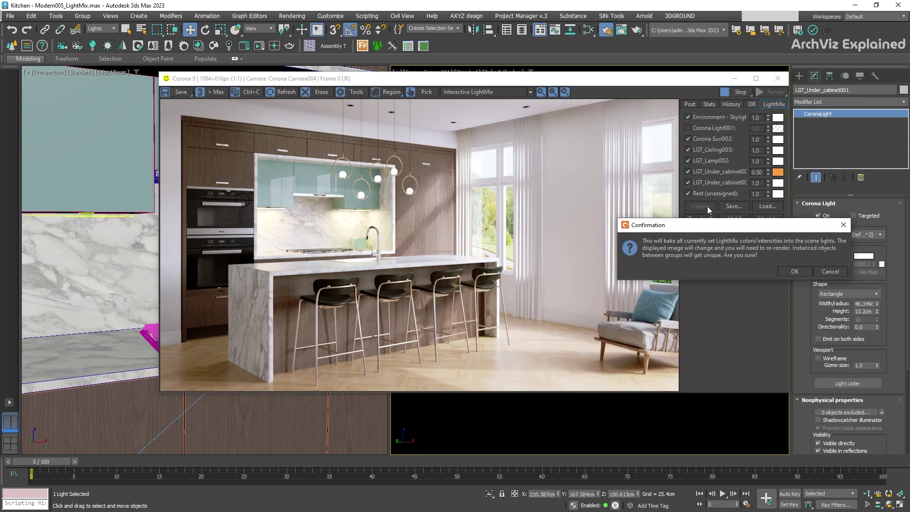
{"action": "left_click", "coordinate": [793, 273]}
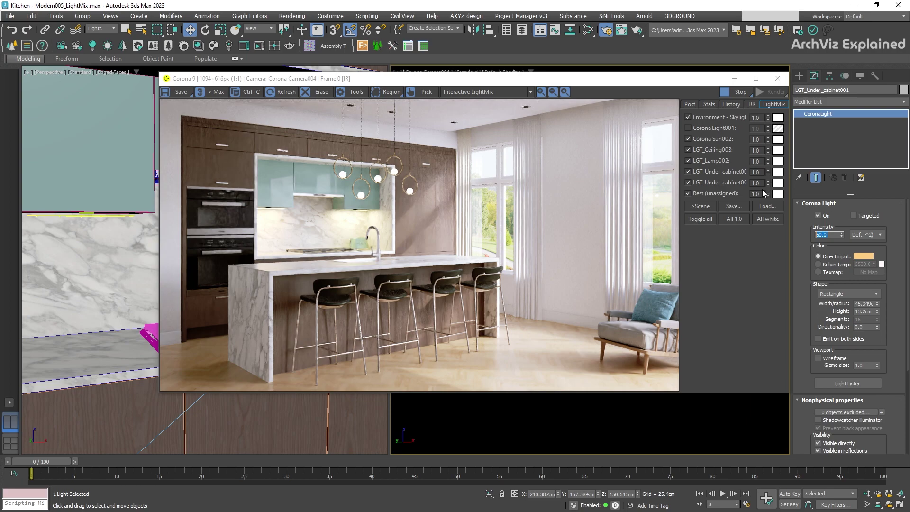
Set the LGT_Under_cabinet001 layer's intensity to 2, bake the LightMix into the scene again and check the light's intensity
{"action": "left_click_drag", "start_coordinate": [760, 173], "coordinate": [730, 176]}
{"action": "type", "text": "2"}
{"action": "key", "text": "Return"}
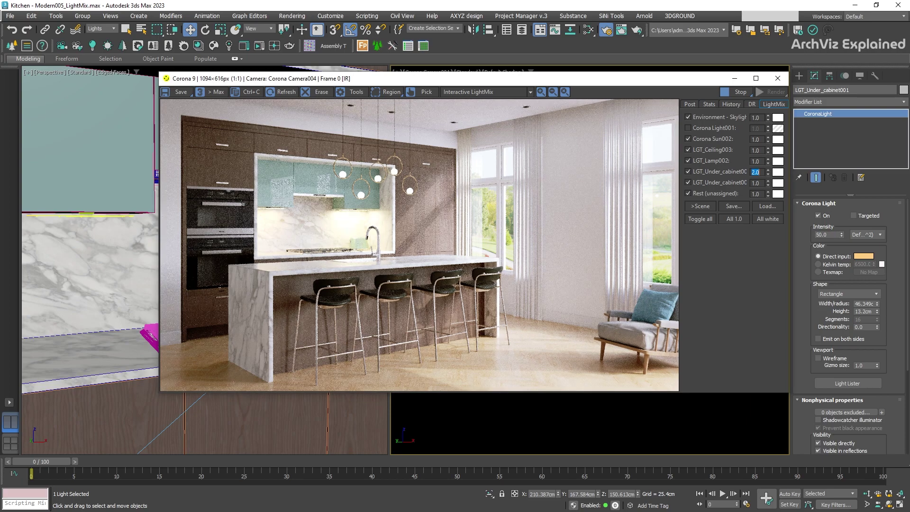
{"action": "left_click", "coordinate": [703, 205]}
{"action": "left_click", "coordinate": [795, 271]}
{"action": "double_click", "coordinate": [830, 236]}
Save the LightMix settings as LightMix_Daytime.conf in the Lightmix folder
{"action": "left_click", "coordinate": [734, 205]}
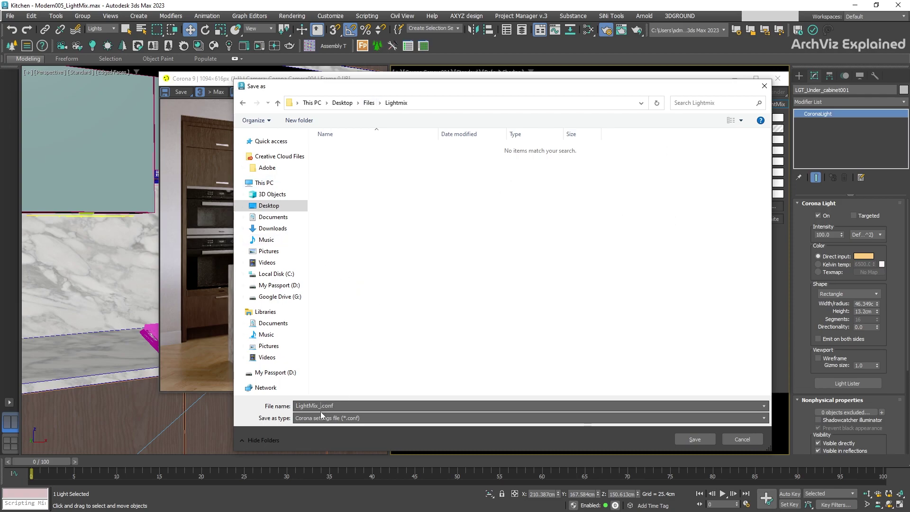
{"action": "type", "text": "Daytime"}
{"action": "key", "text": "Return"}
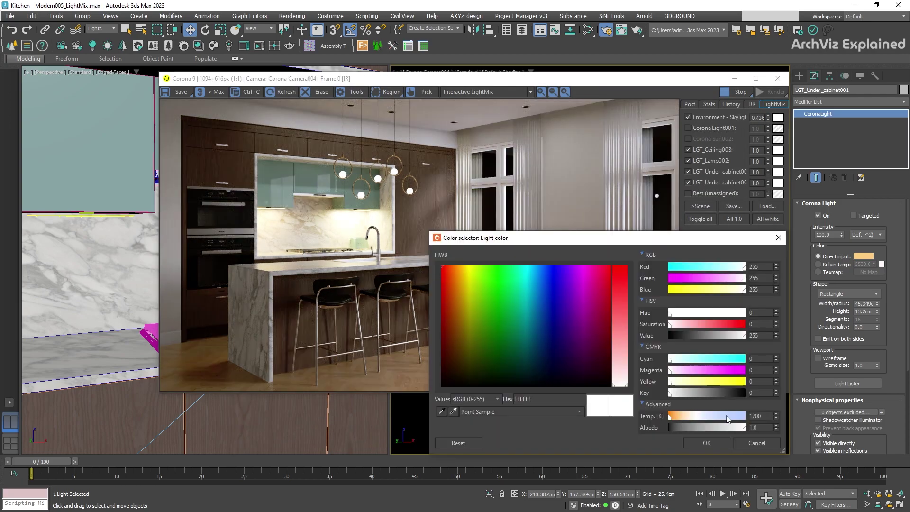
Accept the light colour and save the evening LightMix settings as LightMix_evening.conf in the Lightmix folder
{"action": "left_click", "coordinate": [706, 443]}
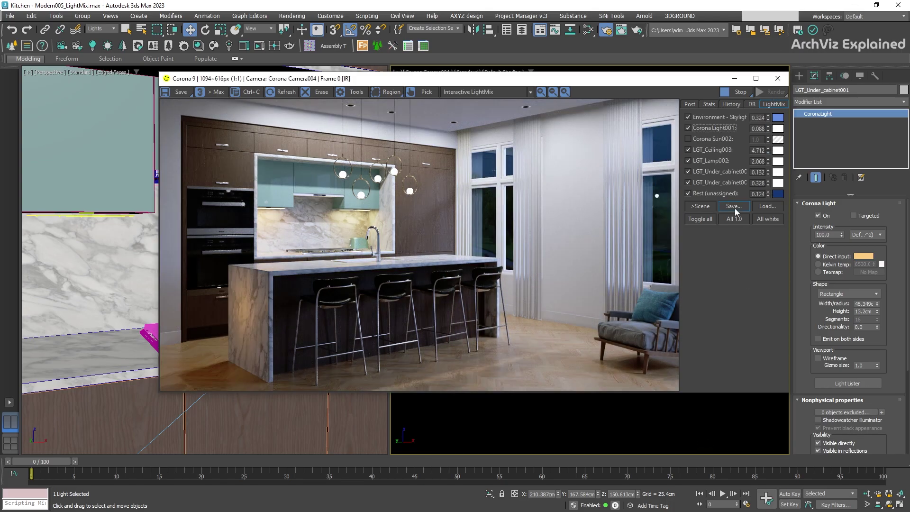
{"action": "left_click", "coordinate": [735, 209]}
{"action": "left_click", "coordinate": [368, 146]}
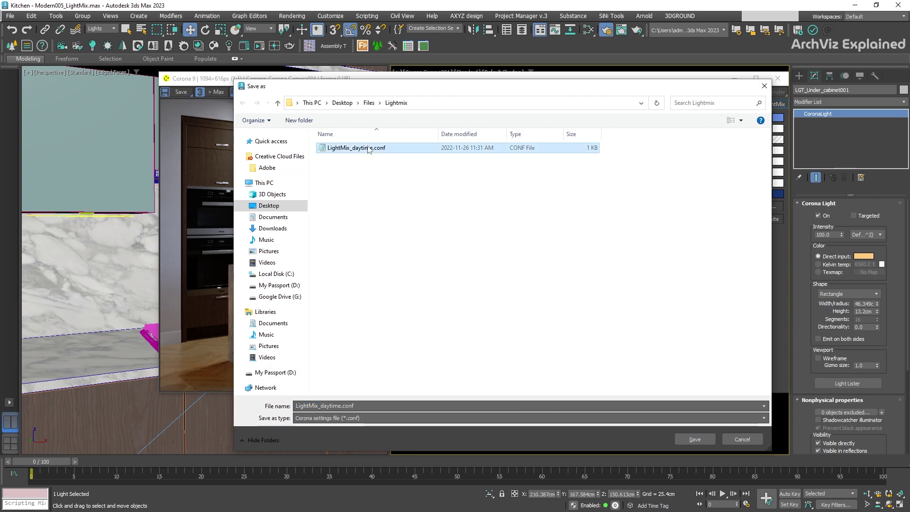
{"action": "left_click_drag", "start_coordinate": [342, 405], "coordinate": [321, 405]}
{"action": "type", "text": "evening"}
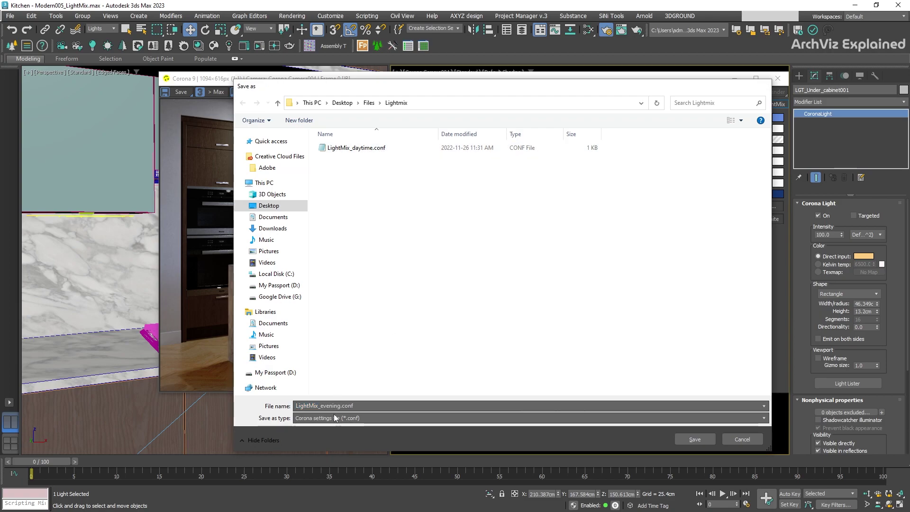
{"action": "key", "text": "Return"}
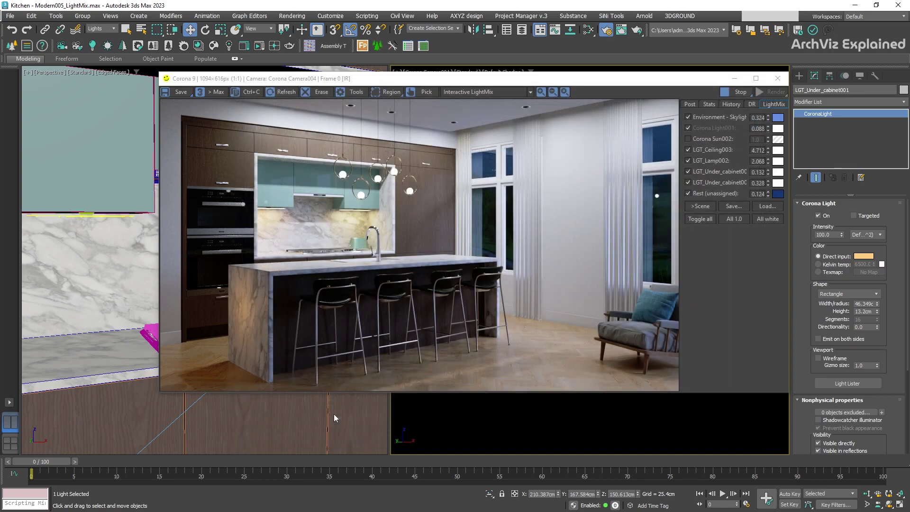
Load the saved LightMix_daytime.conf configuration into the LightMix, followed by LightMix_evening.conf
{"action": "left_click", "coordinate": [769, 207]}
{"action": "double_click", "coordinate": [371, 147]}
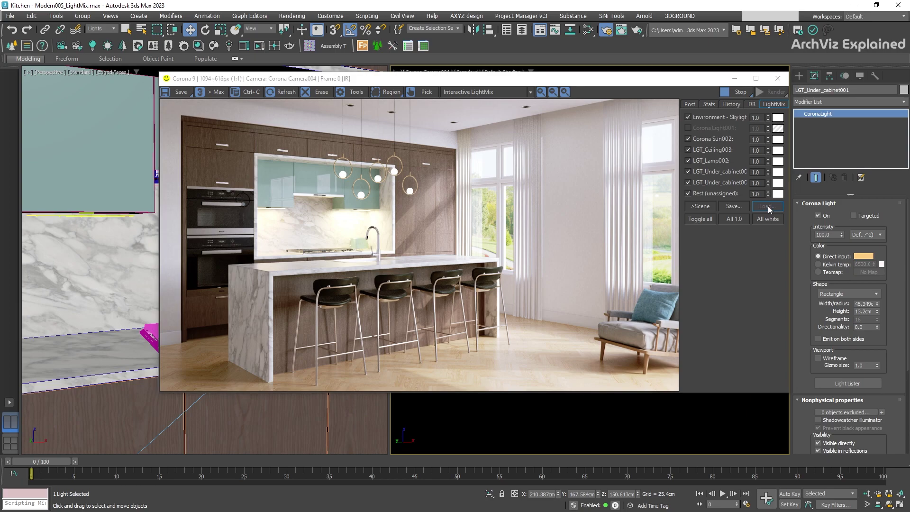
{"action": "left_click", "coordinate": [768, 206]}
{"action": "double_click", "coordinate": [356, 157]}
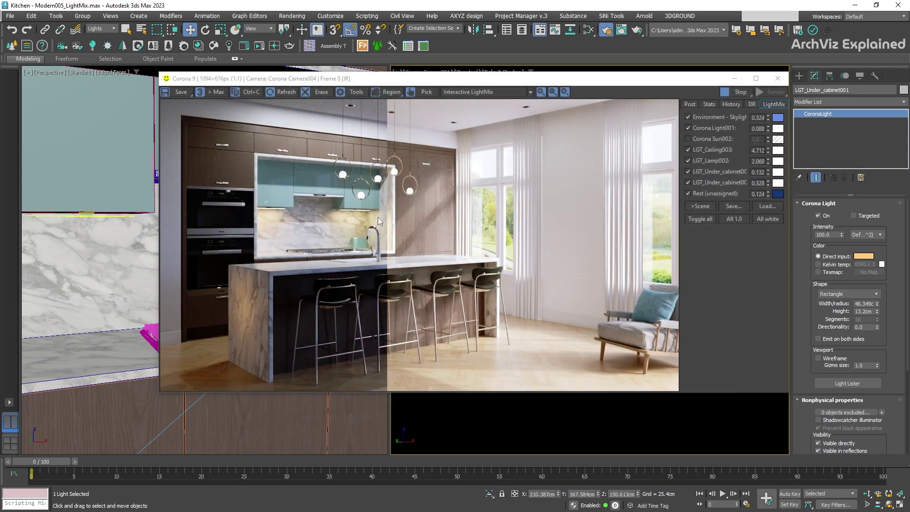